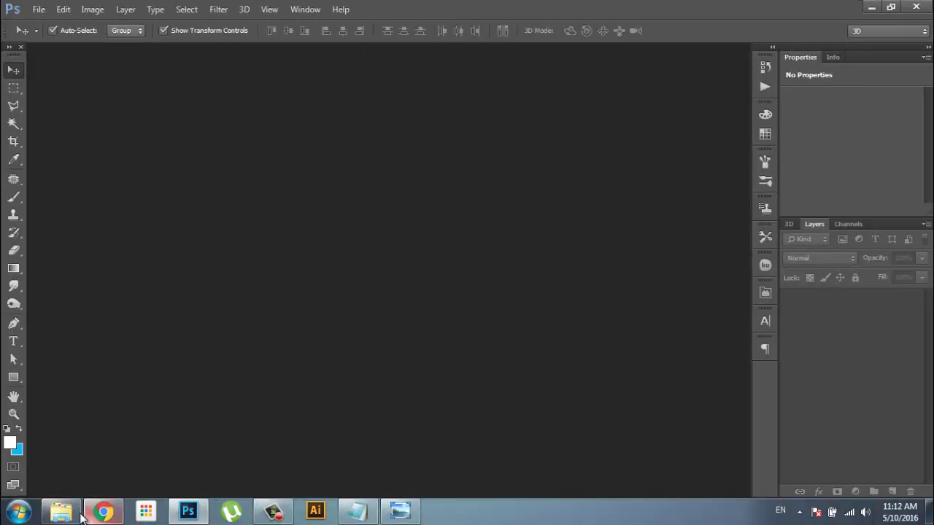
Open IMG_20150903_111630.jpg from the YT-cover-page folder in Photoshop and duplicate it as Layer 1.
click(62, 514)
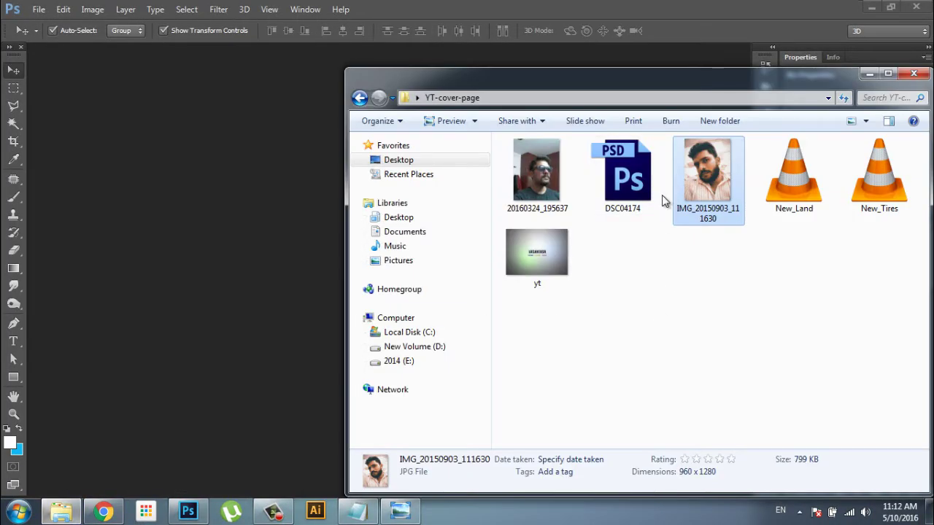
drag(678, 193, 264, 267)
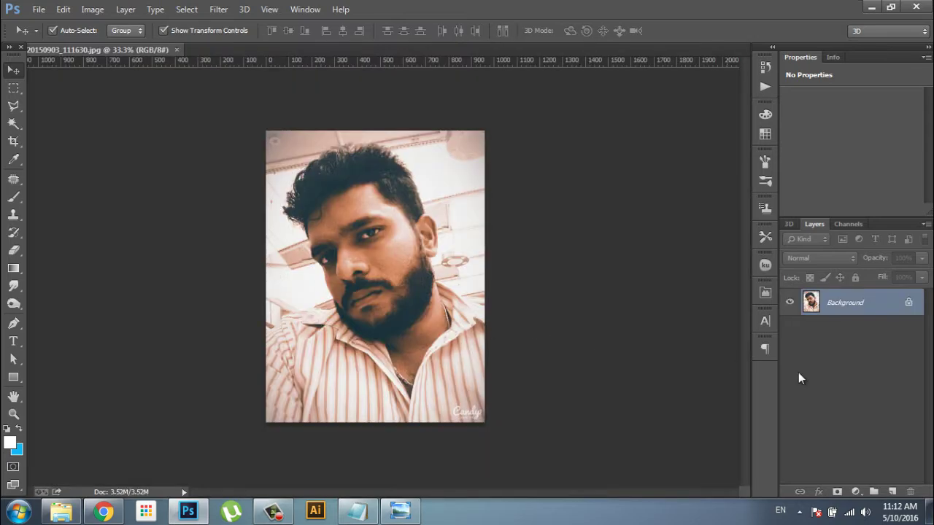
key(ctrl+j)
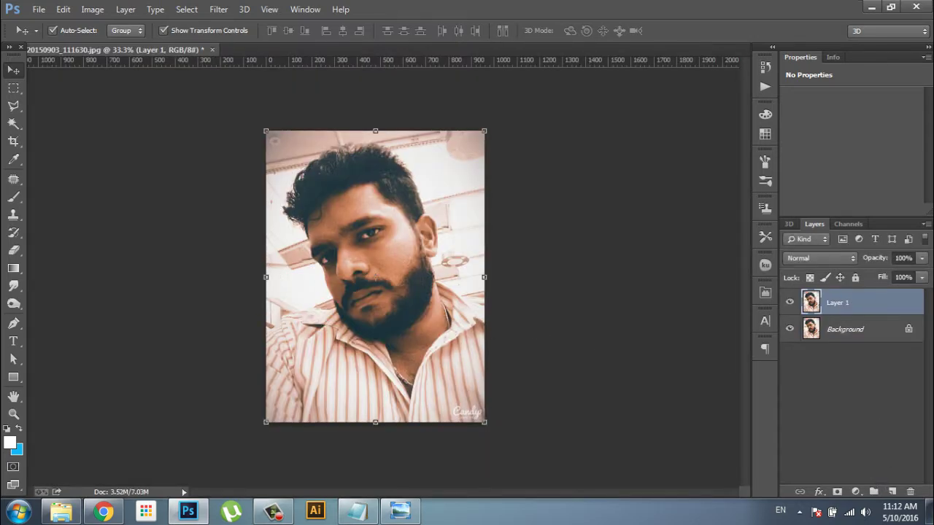
Create Untitled-1, a blank white 1200 × 1200 px document at 72 pixels/inch.
key(ctrl+n)
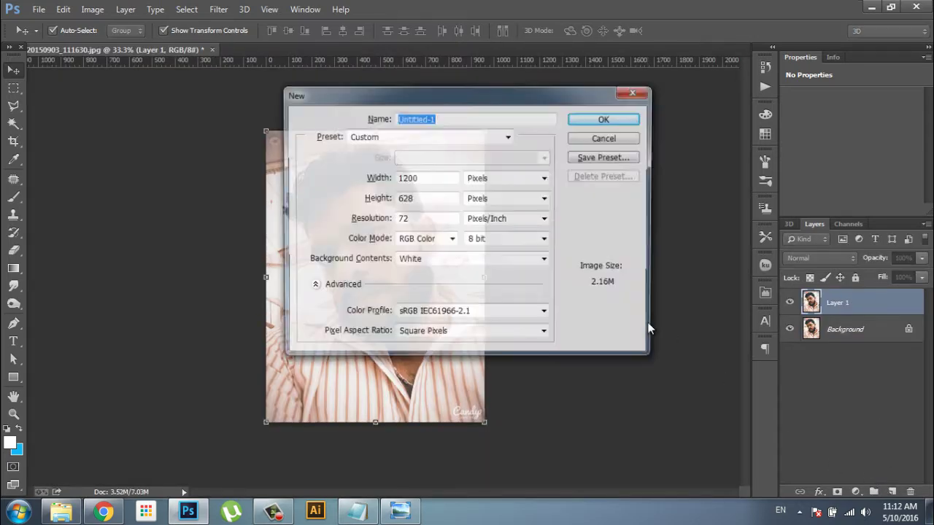
double_click(404, 199)
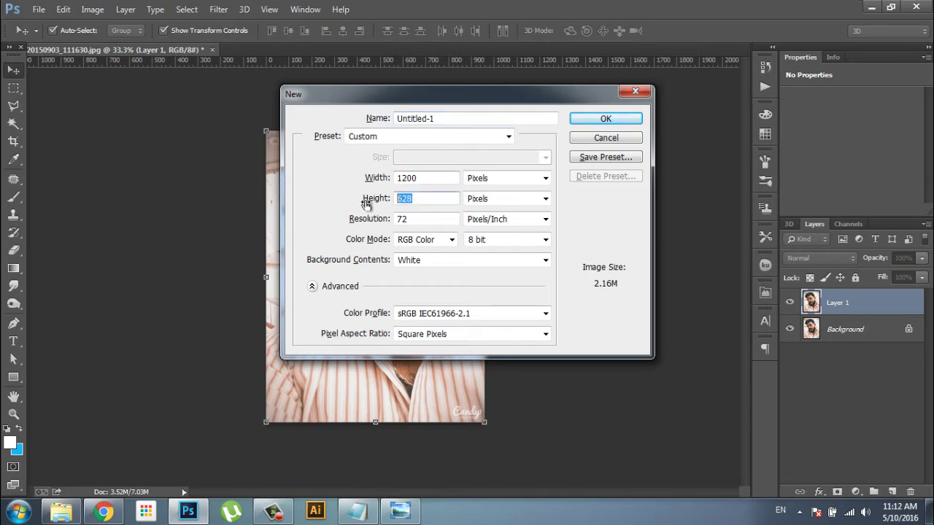
text(1200)
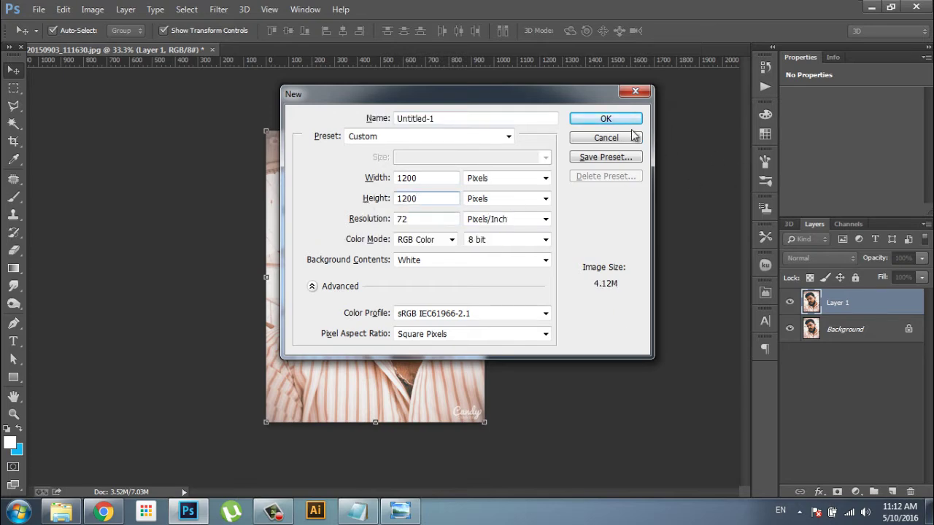
click(630, 120)
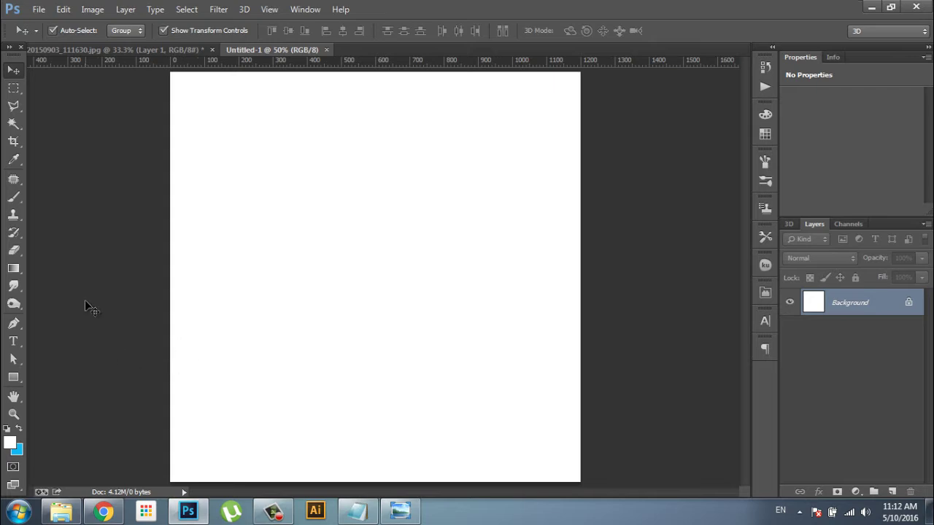
Add a new layer and drag a reversed radial gradient from canvas centre to the bottom-right corner.
click(12, 270)
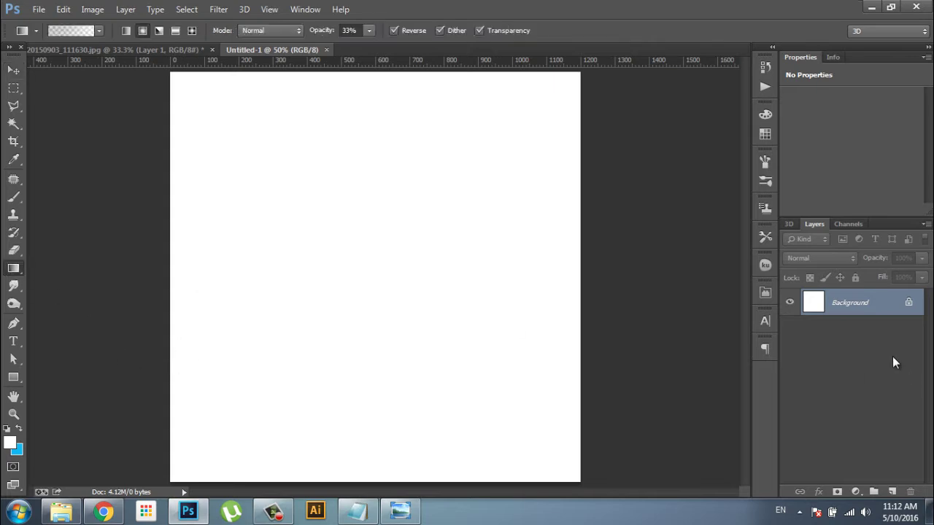
click(893, 492)
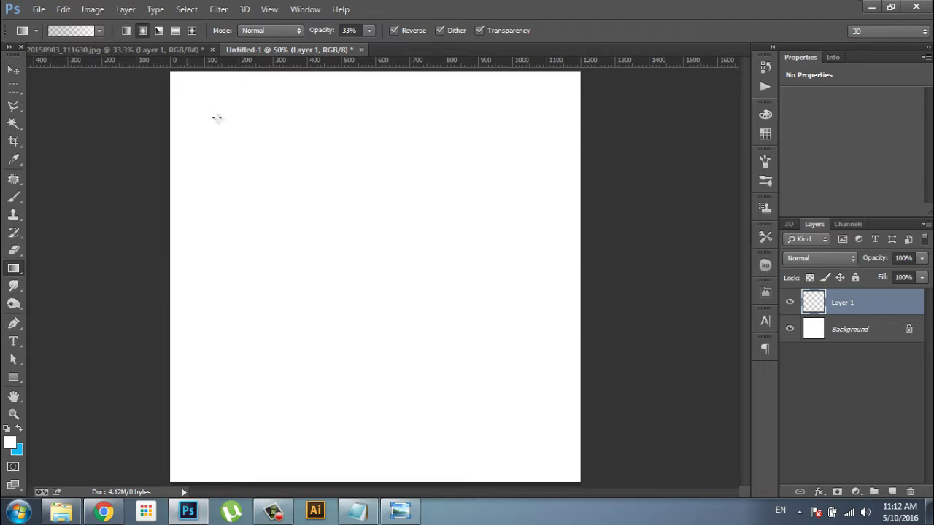
drag(388, 252, 585, 485)
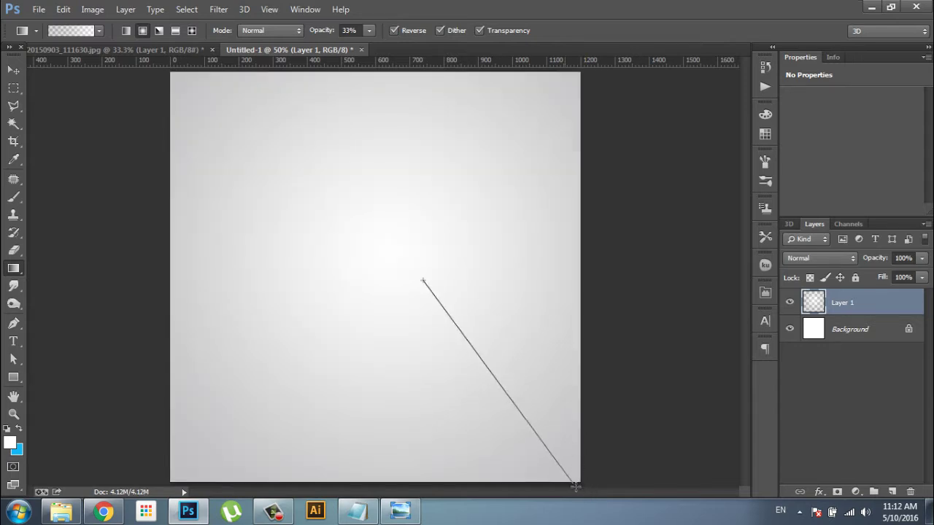
drag(527, 399, 583, 484)
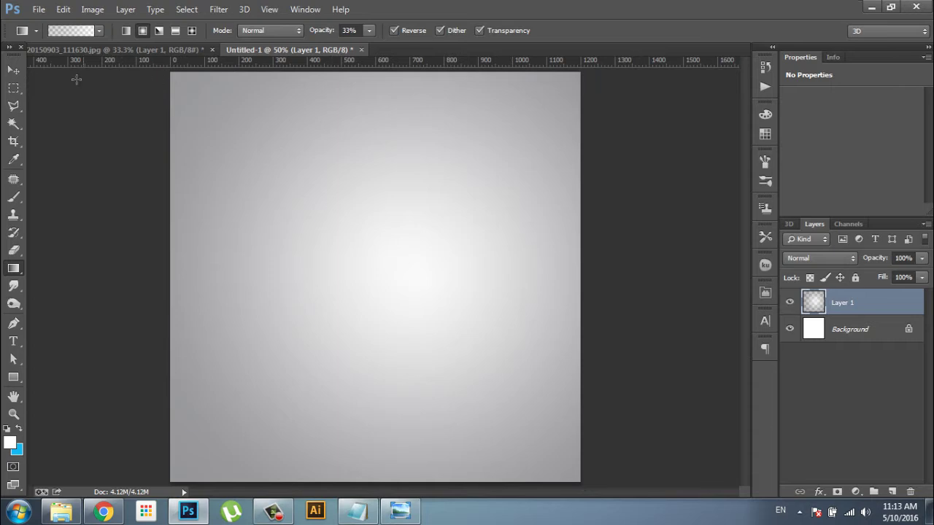
drag(362, 252, 578, 486)
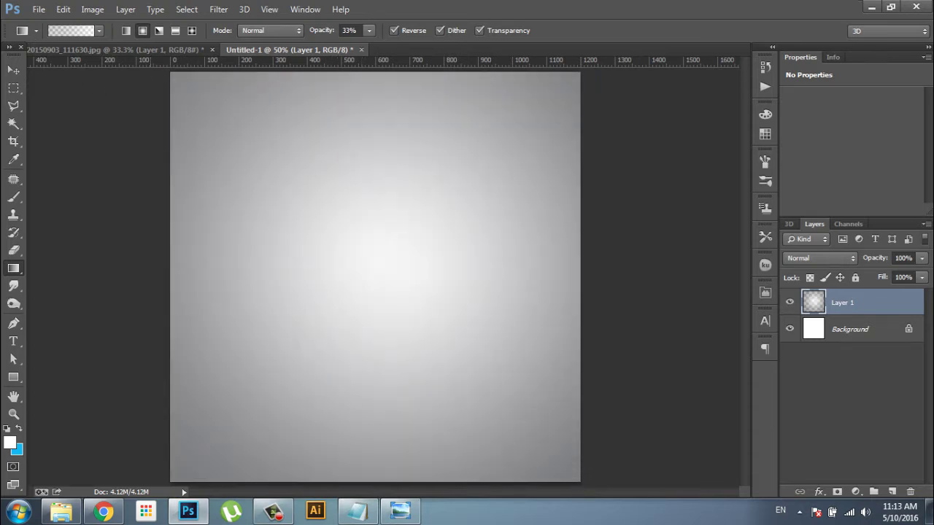
Duplicate the portrait layer and drag the copy into the Untitled-1 gradient document.
key(v)
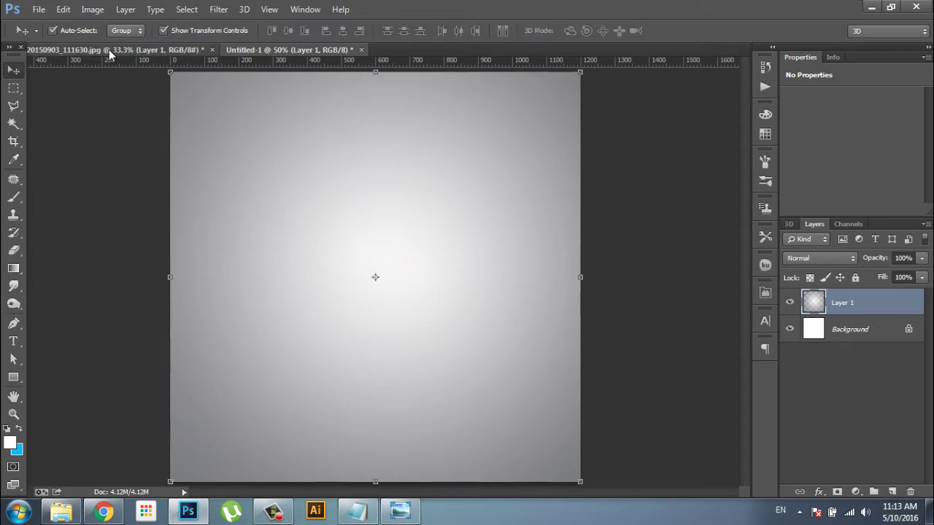
click(108, 50)
key(ctrl+j)
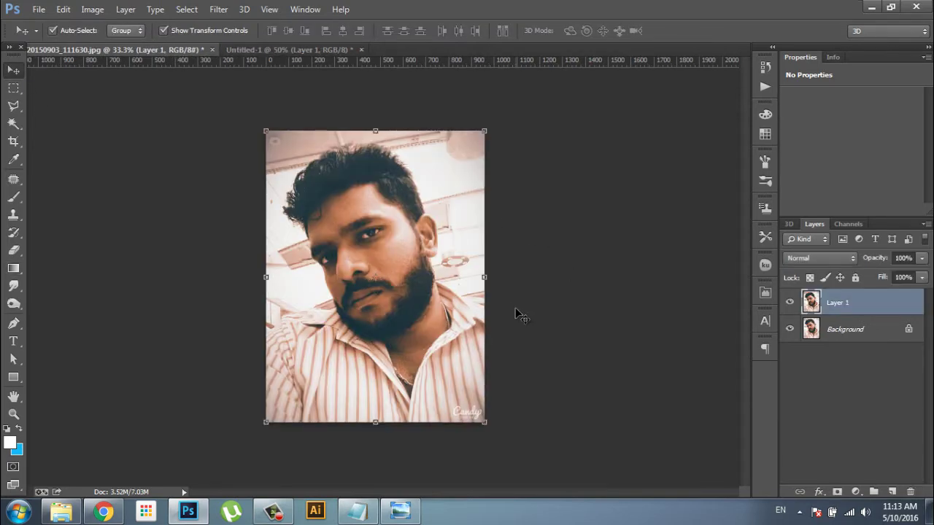
key(ctrl+j)
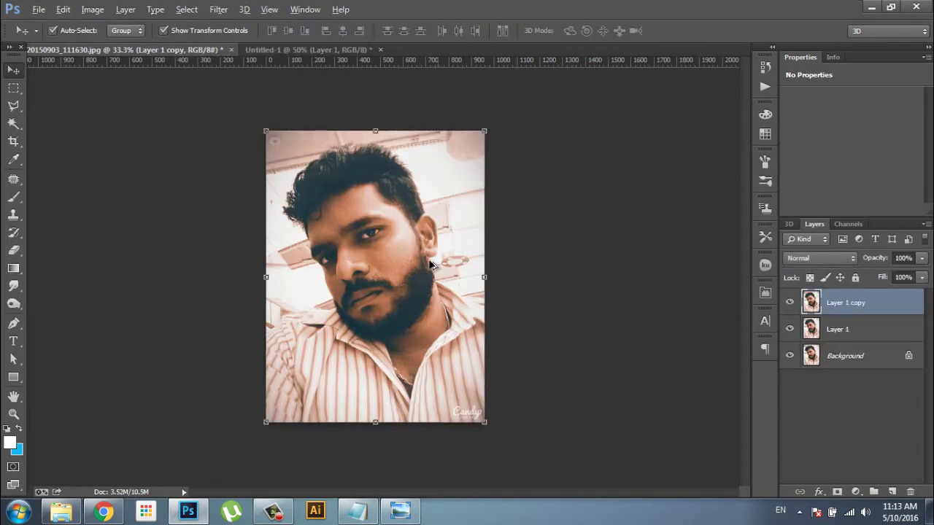
mouse_move(432, 265)
mouse_down()
mouse_move(246, 92)
mouse_move(290, 55)
mouse_move(400, 239)
mouse_move(526, 303)
mouse_up()
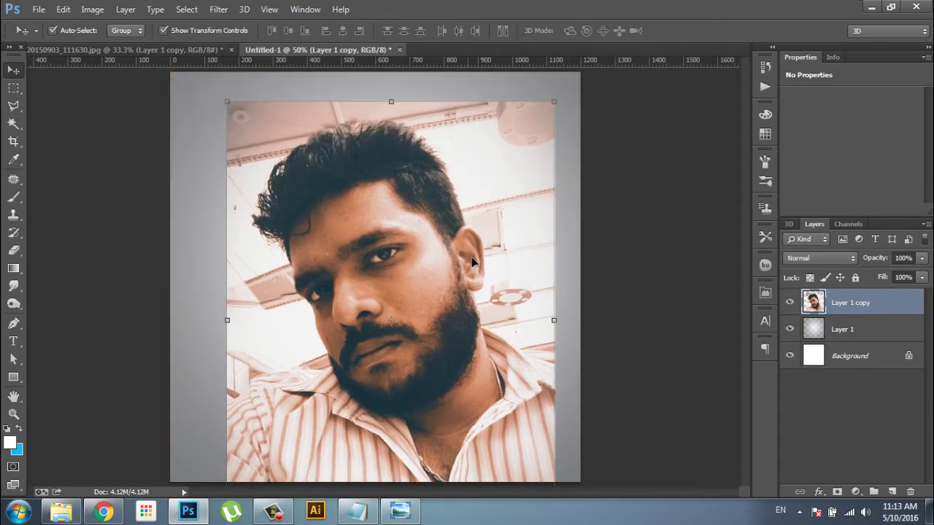
Scale the portrait to about 68% and move it up and left over the glow.
drag(554, 100, 499, 164)
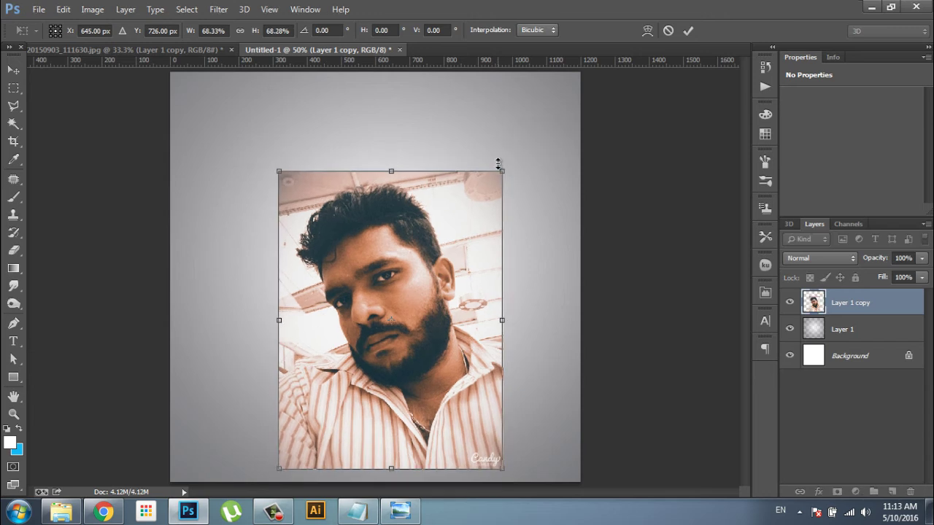
drag(487, 243, 477, 204)
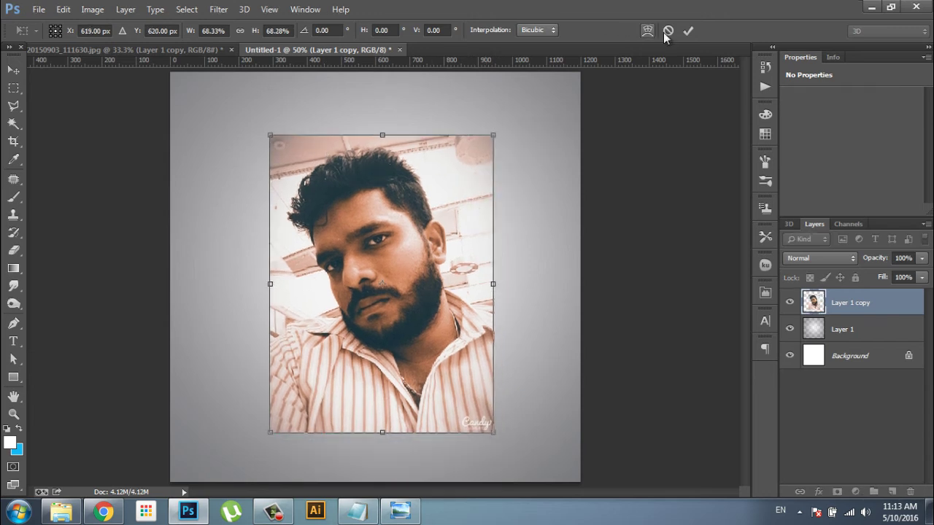
click(688, 31)
click(636, 183)
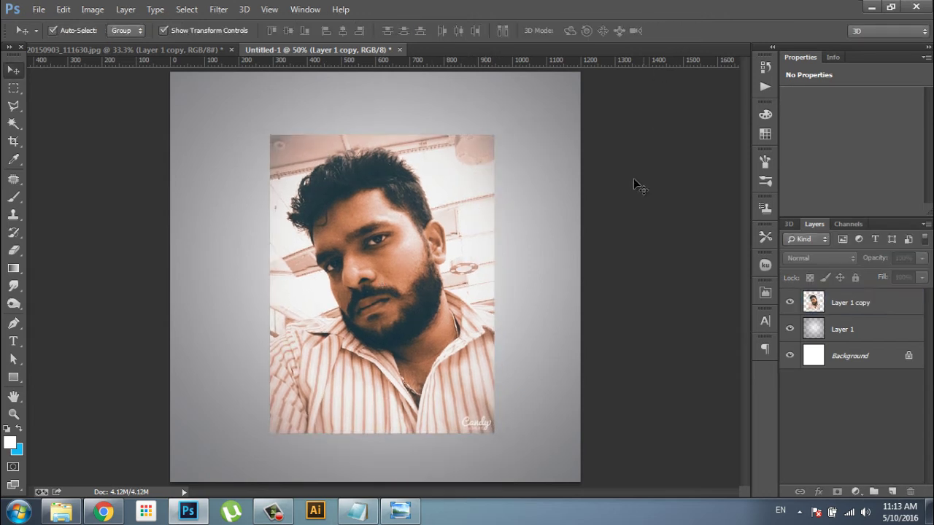
Check Image Size and keep the document at 1200 × 1200 px.
click(92, 9)
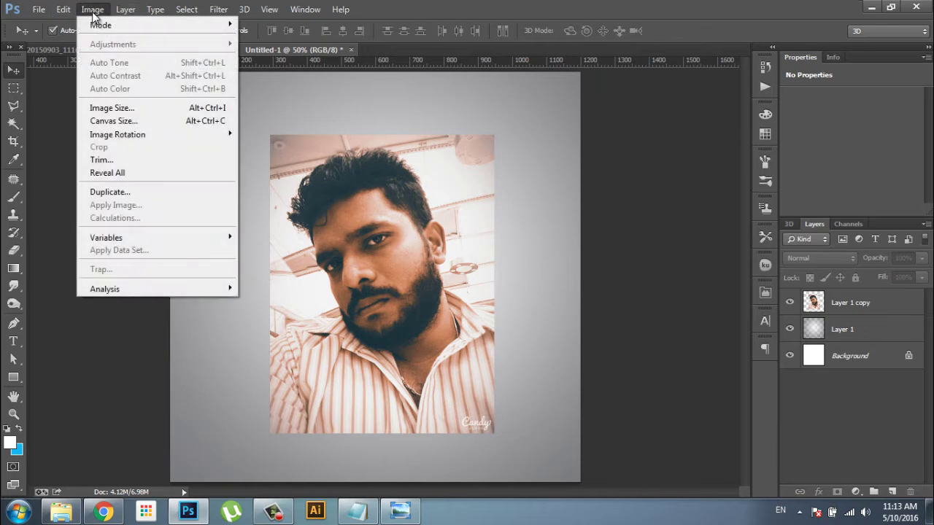
click(113, 109)
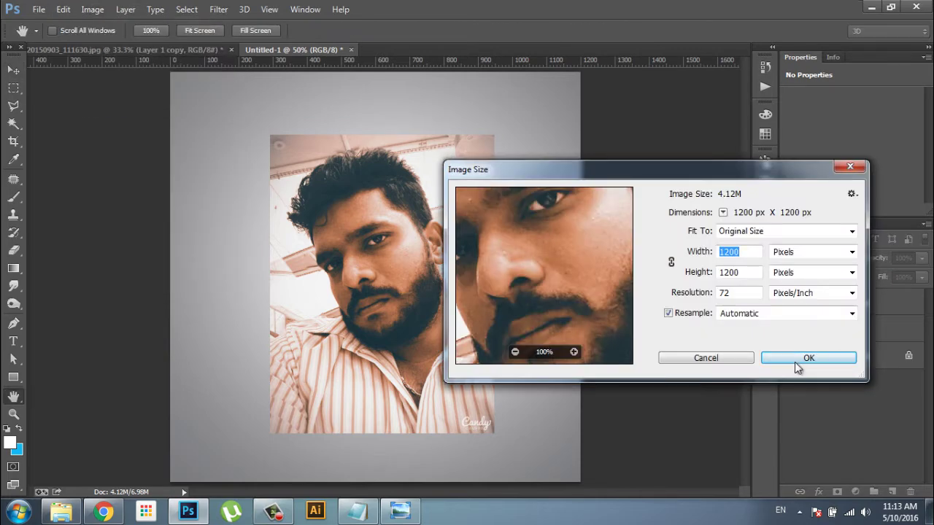
click(794, 362)
Select the Layer 1 copy portrait layer and bring up the Image menu's adjustments.
click(92, 9)
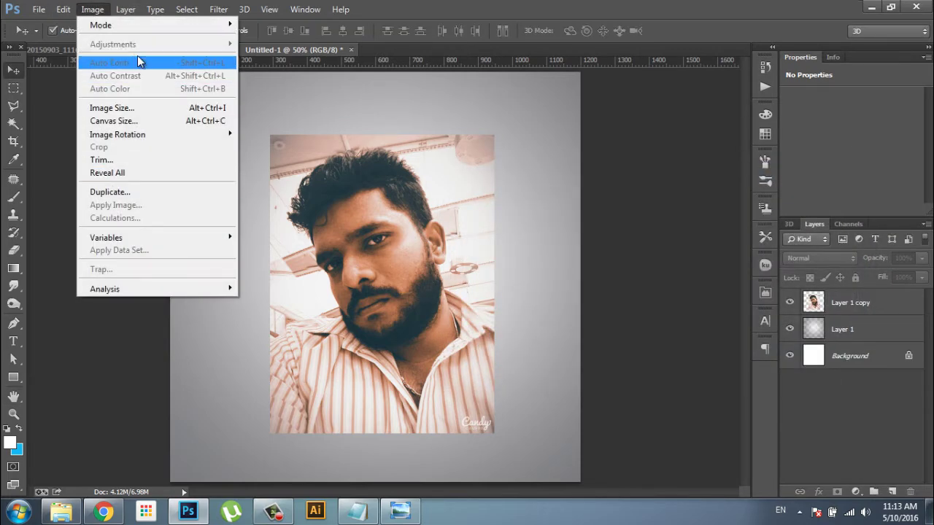
click(417, 250)
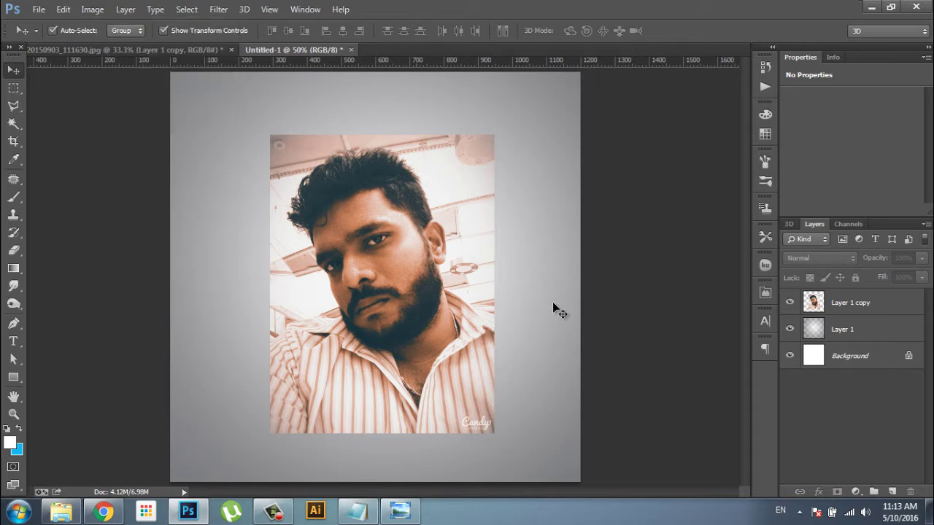
click(914, 314)
click(92, 8)
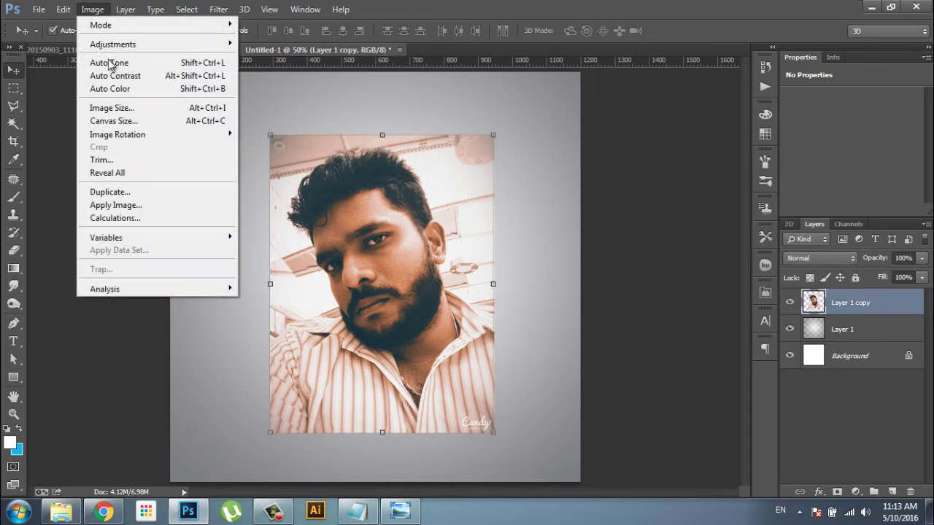
mouse_move(113, 44)
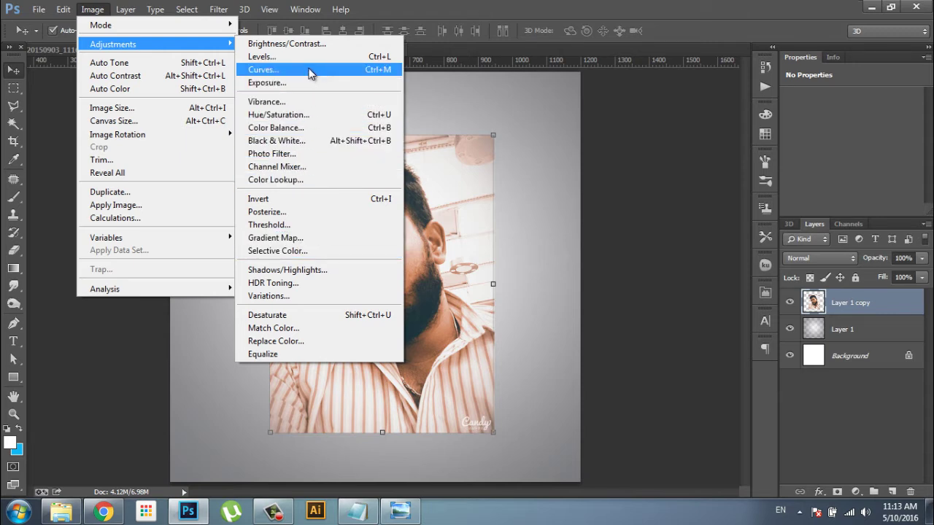
Apply a Threshold adjustment at level 63 to the Layer 1 copy portrait.
click(302, 225)
drag(677, 271, 636, 268)
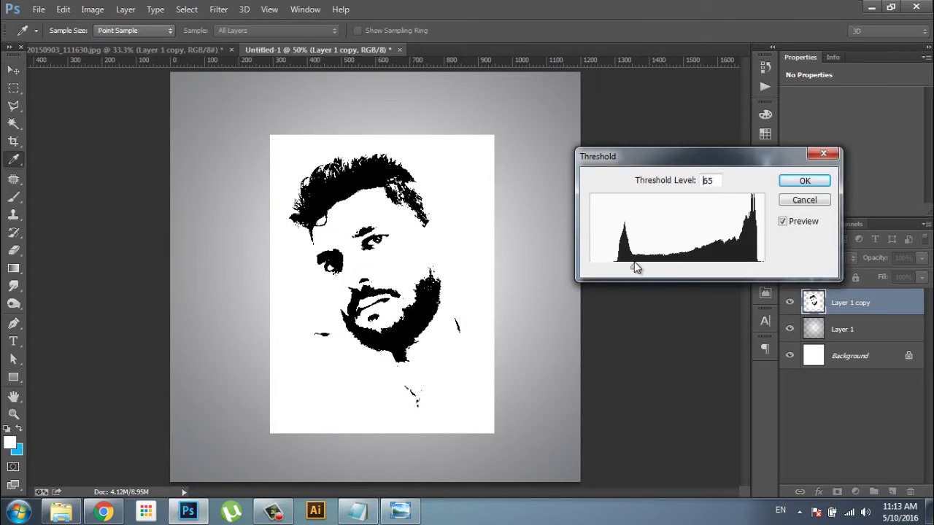
key(Up)
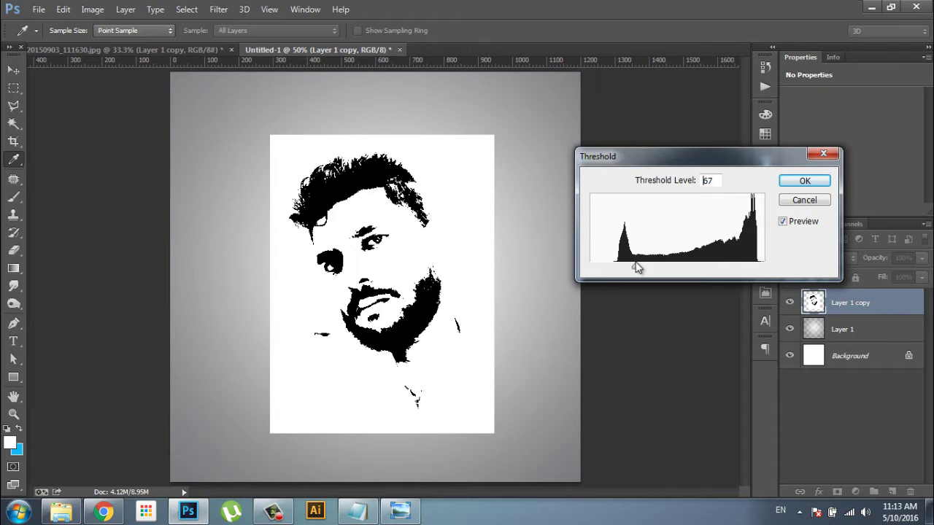
drag(636, 267, 632, 266)
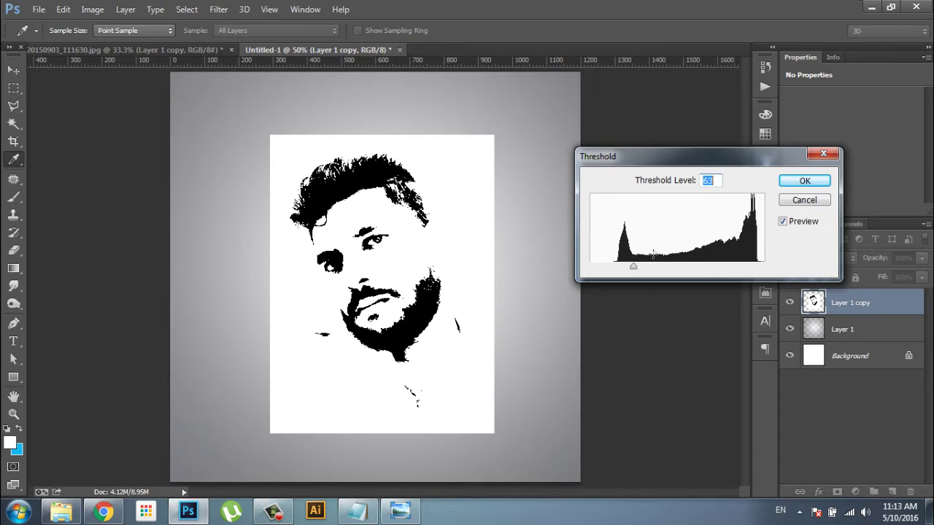
click(816, 183)
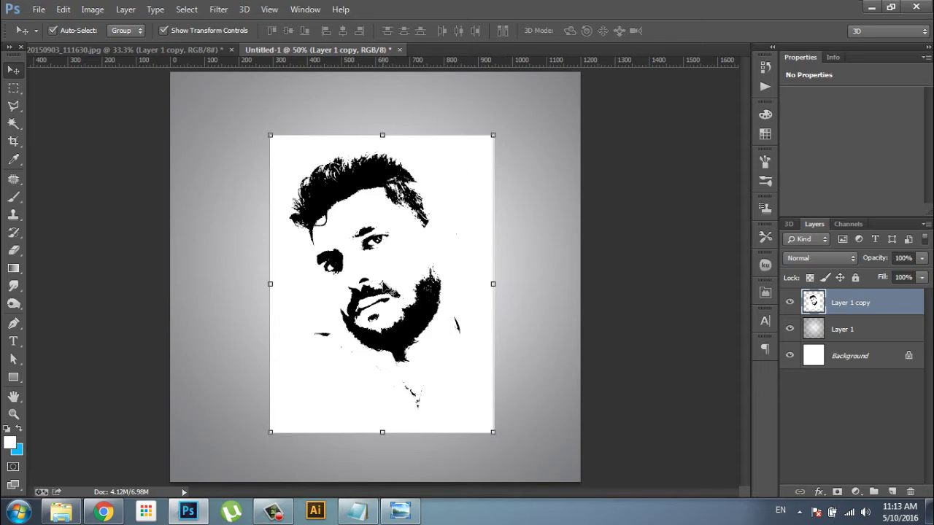
Rotate the portrait about 15° around a bottom-left pivot point.
key(ctrl+t)
drag(382, 285, 270, 434)
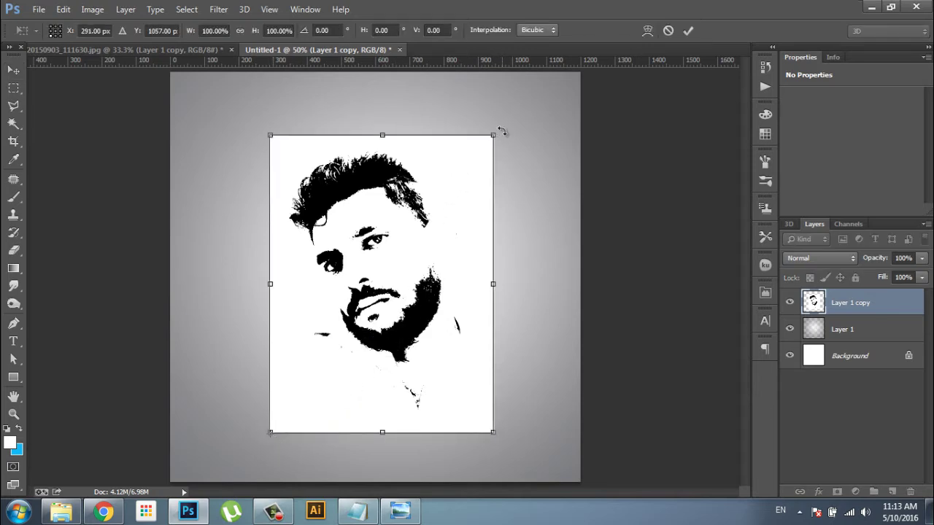
drag(532, 150, 565, 203)
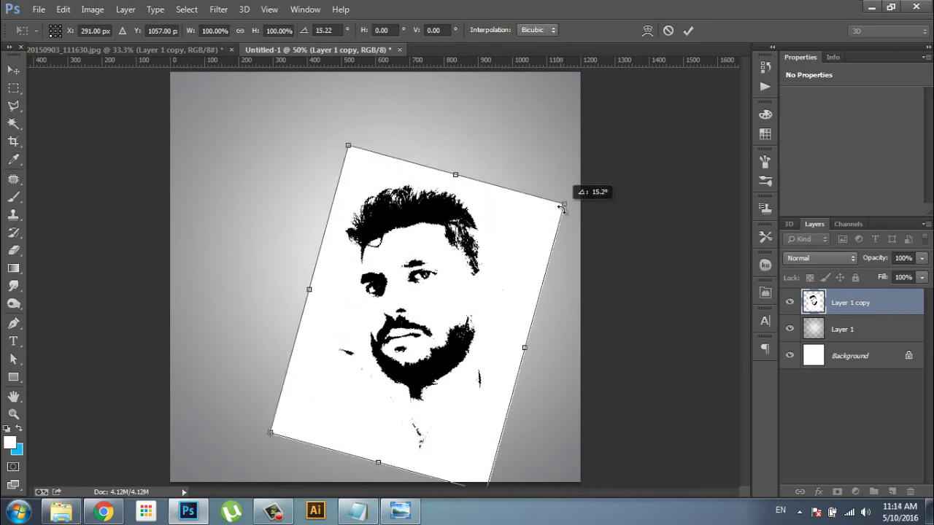
click(689, 31)
Move the portrait up and left, then rotate it back about 6°.
drag(482, 299, 447, 252)
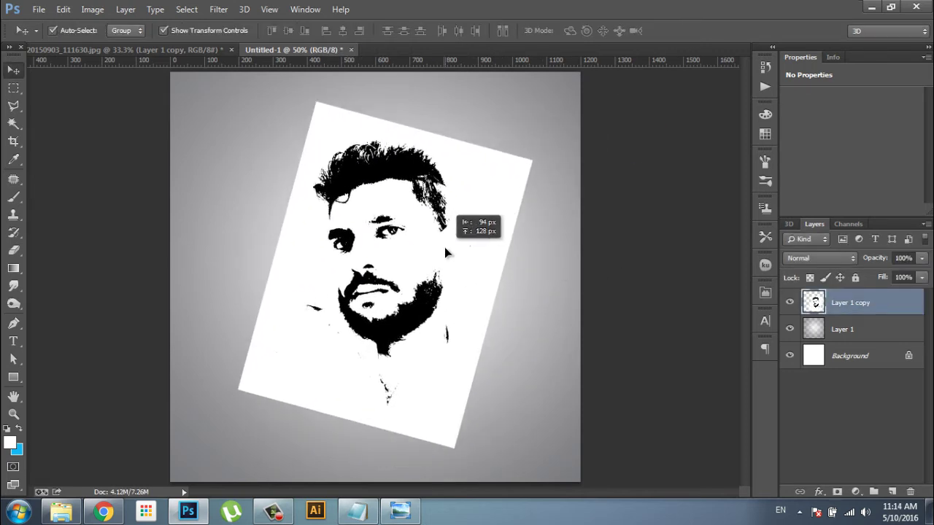
drag(545, 106, 559, 112)
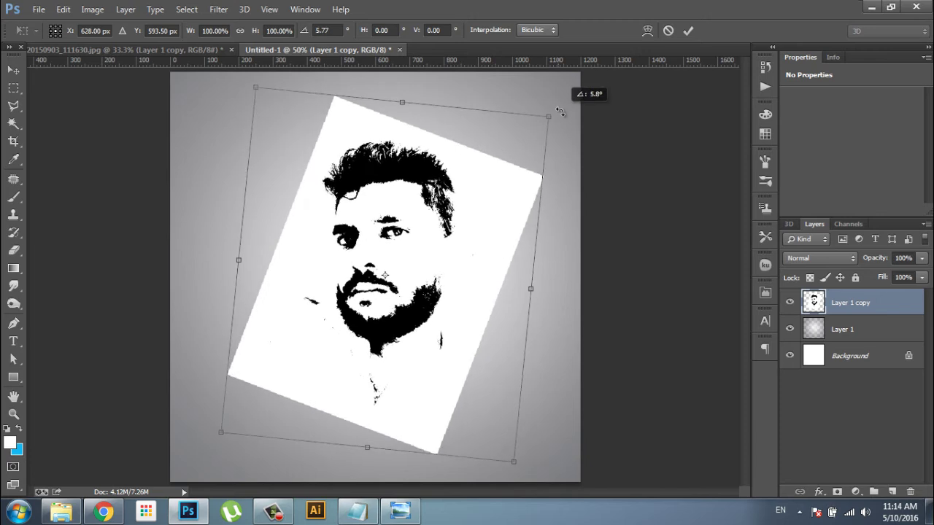
click(689, 31)
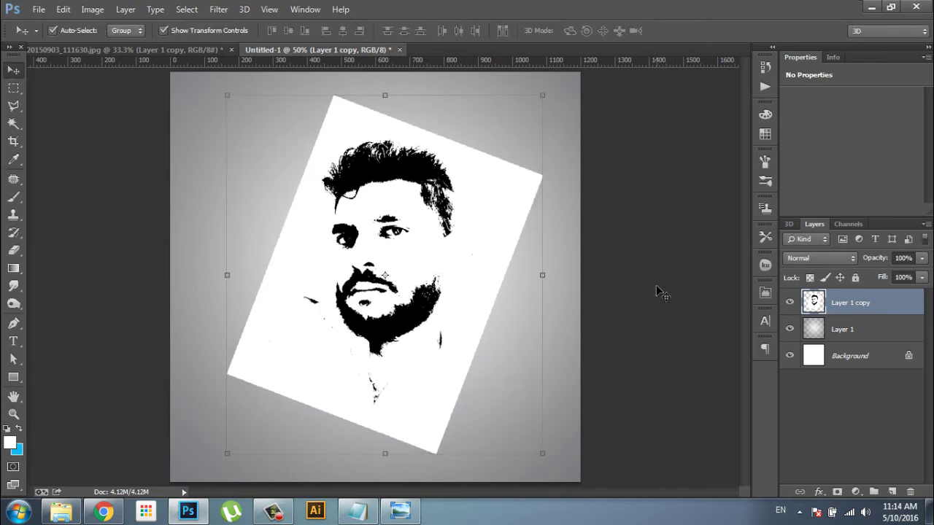
Set the Layer 1 copy blend mode to Darker Color, after trying Darken and Screen, and nudge it slightly.
click(481, 311)
click(817, 261)
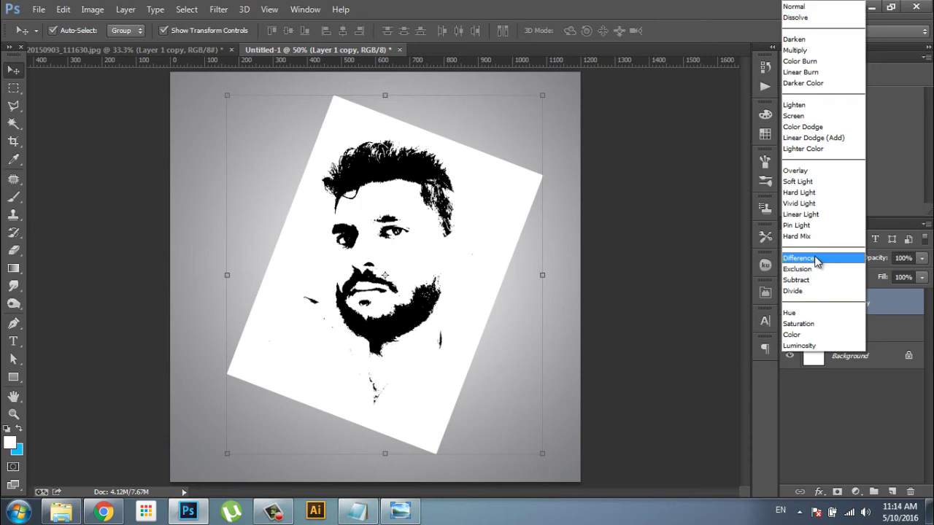
click(808, 39)
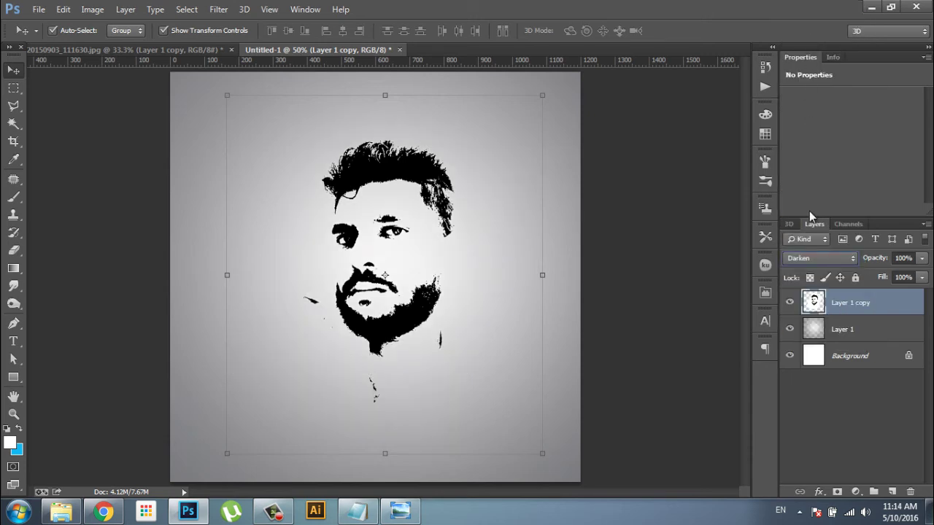
click(830, 261)
click(837, 116)
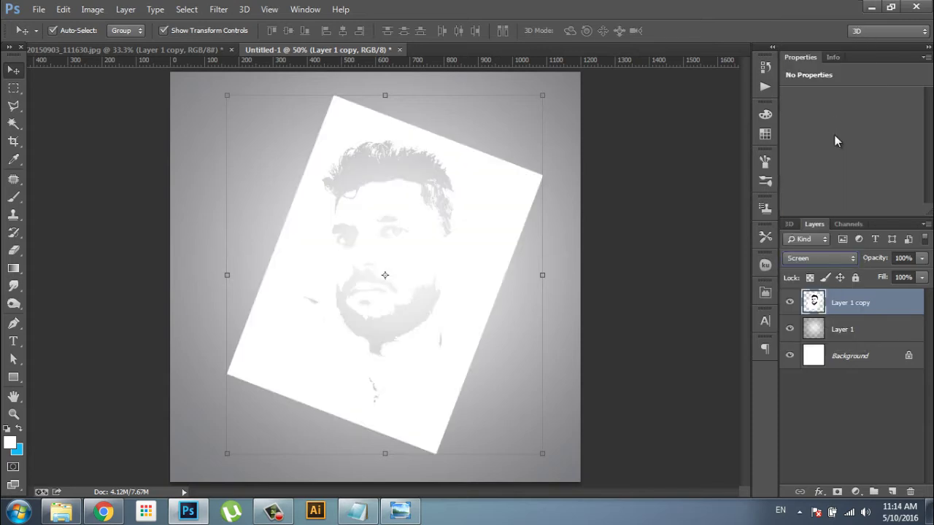
click(823, 271)
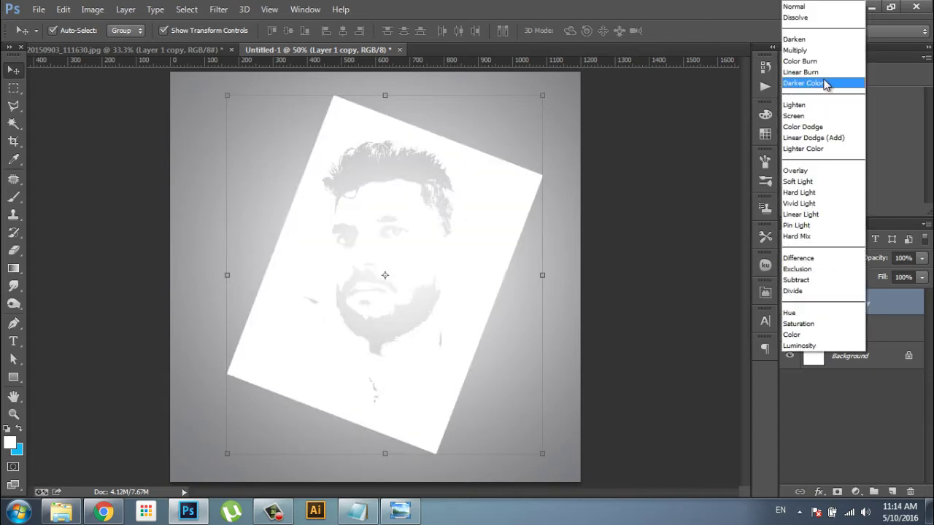
click(826, 84)
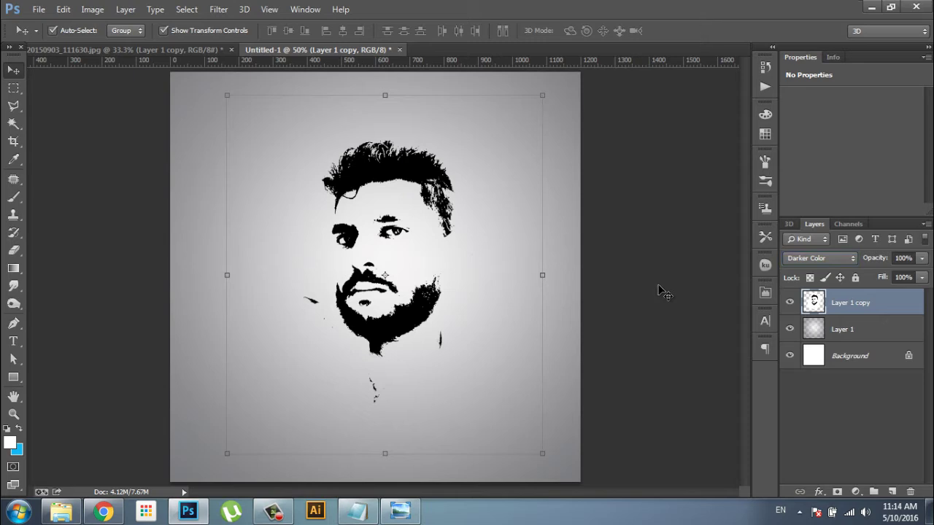
drag(439, 314, 435, 327)
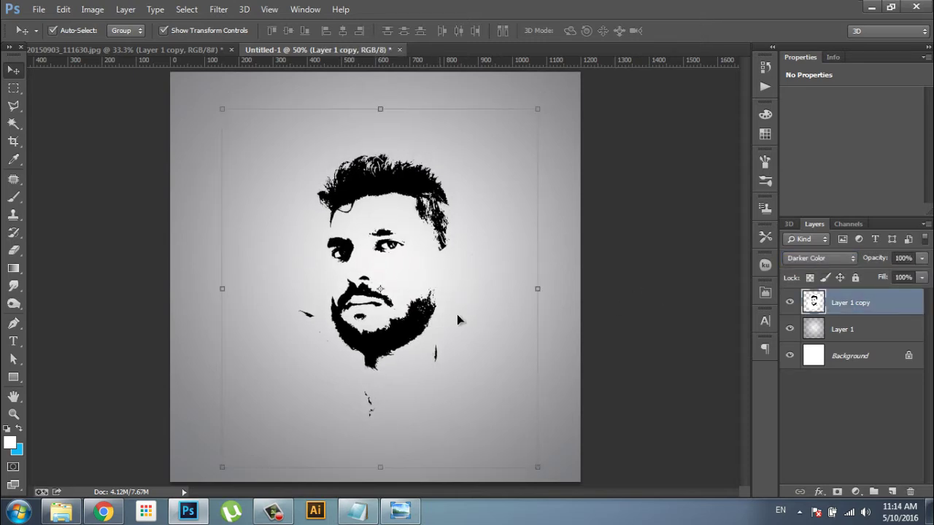
Select Layer 1 copy and set the Eraser size to 146 px.
click(711, 324)
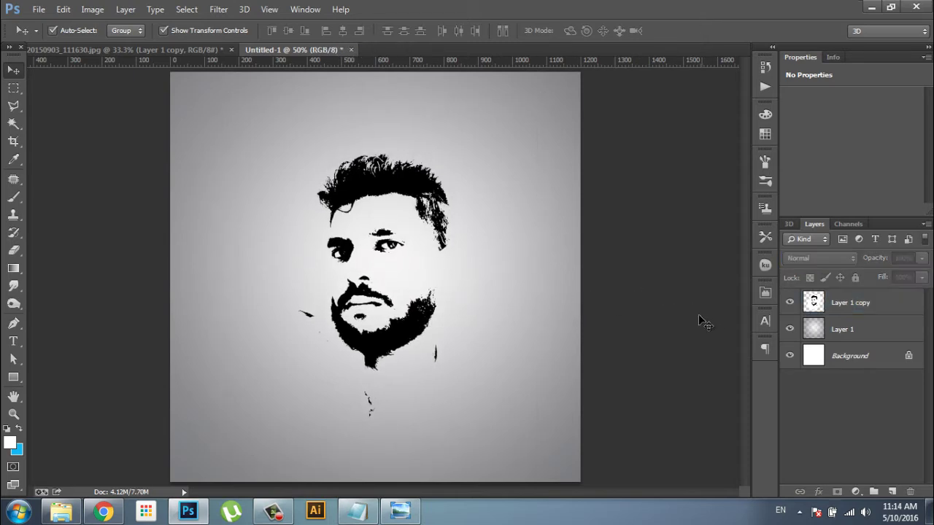
click(862, 304)
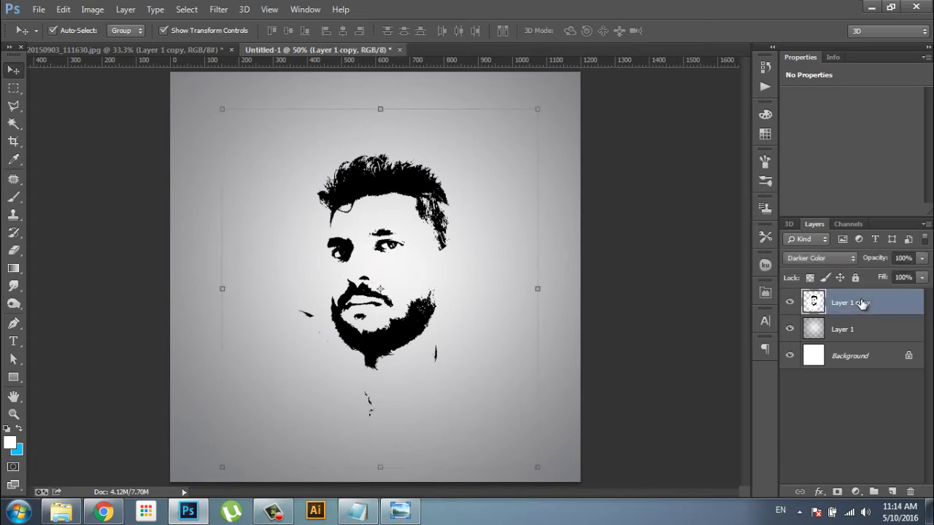
click(13, 250)
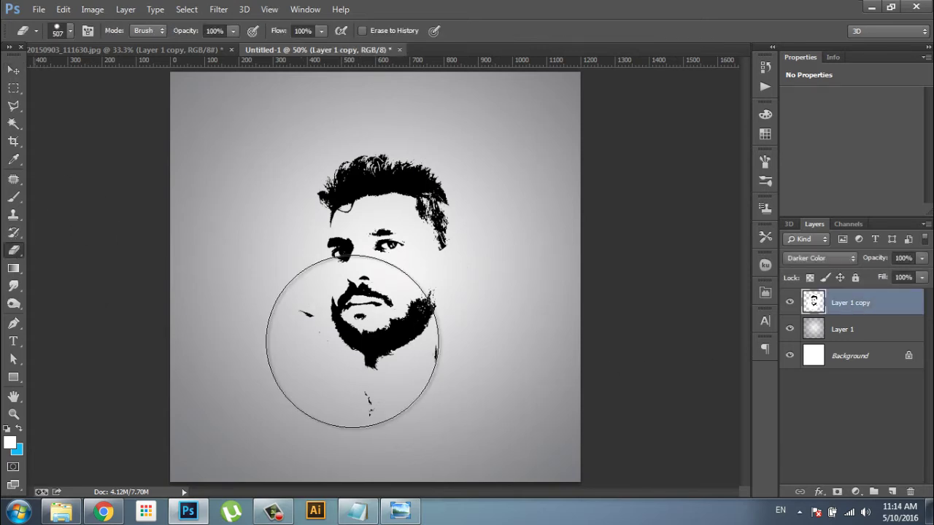
right_click(528, 314)
drag(609, 347, 649, 343)
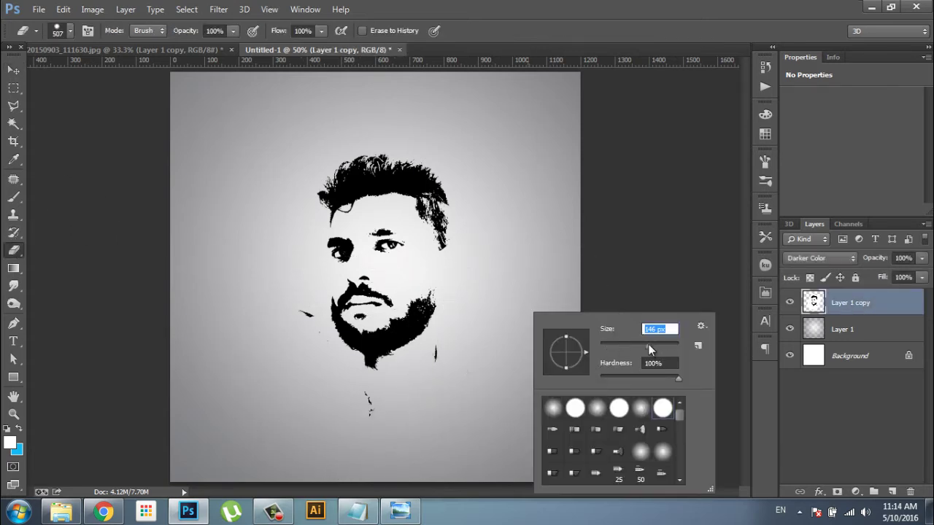
key(Return)
Erase the stray black specks below the chin and left of the beard.
drag(428, 392, 359, 423)
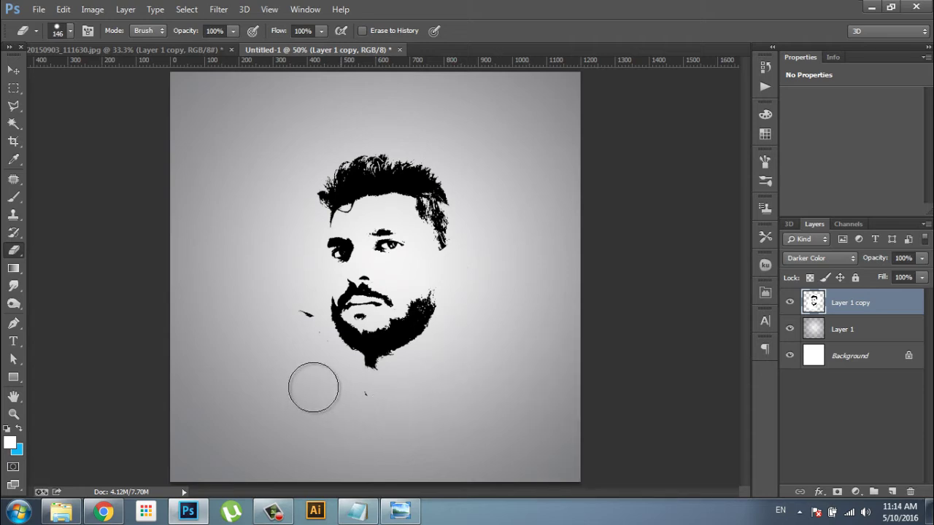
drag(305, 367, 290, 313)
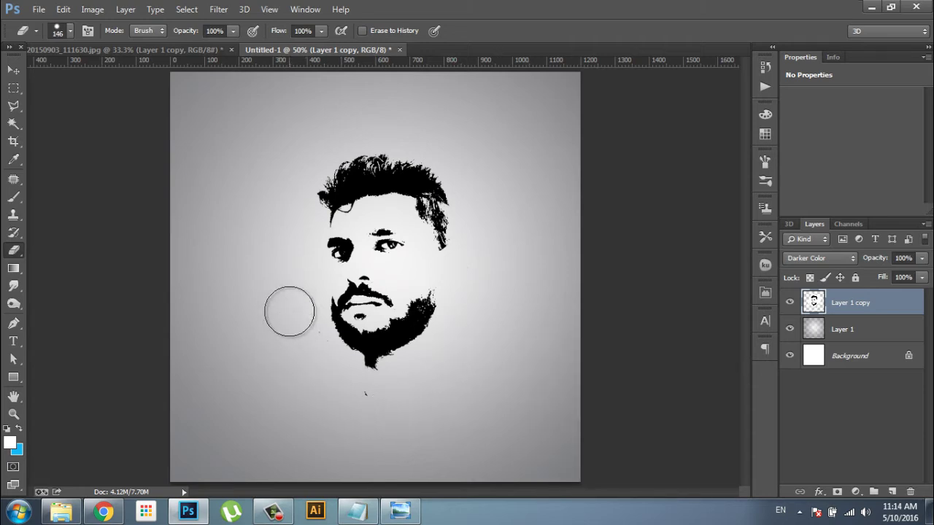
drag(317, 382, 421, 417)
drag(280, 382, 316, 366)
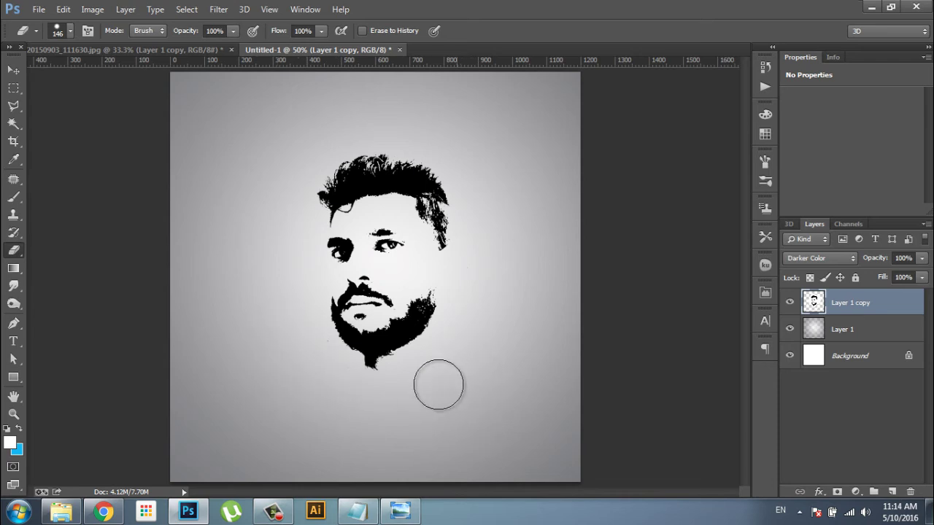
Shift the face slightly left and down, then reselect the Layer 1 copy layer.
click(13, 70)
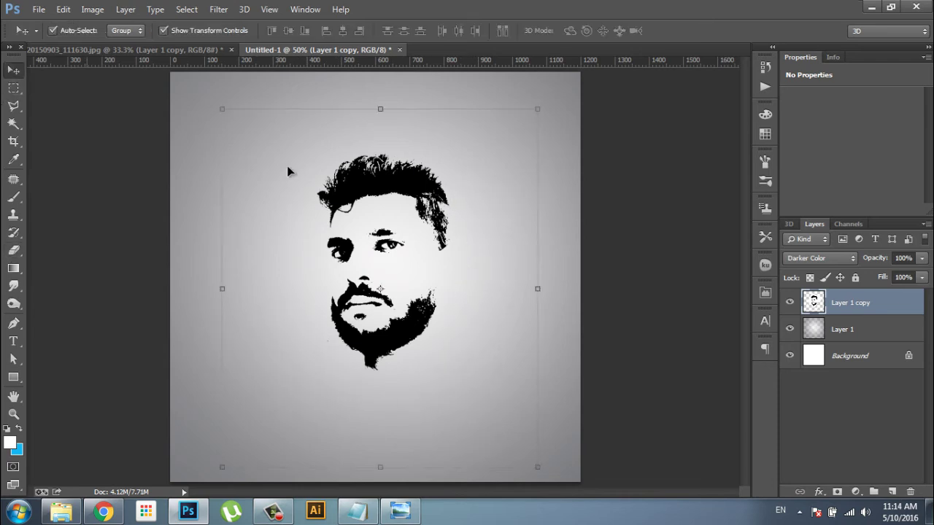
drag(441, 219, 432, 224)
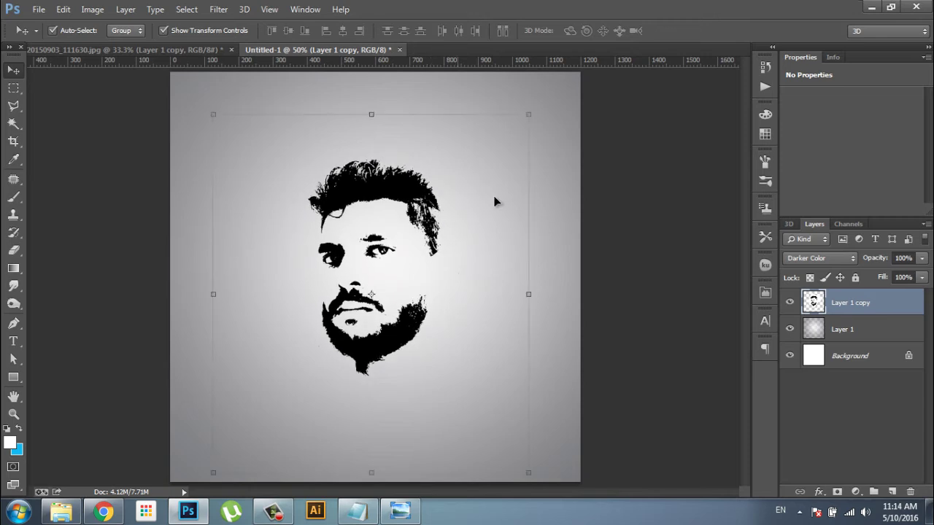
click(627, 224)
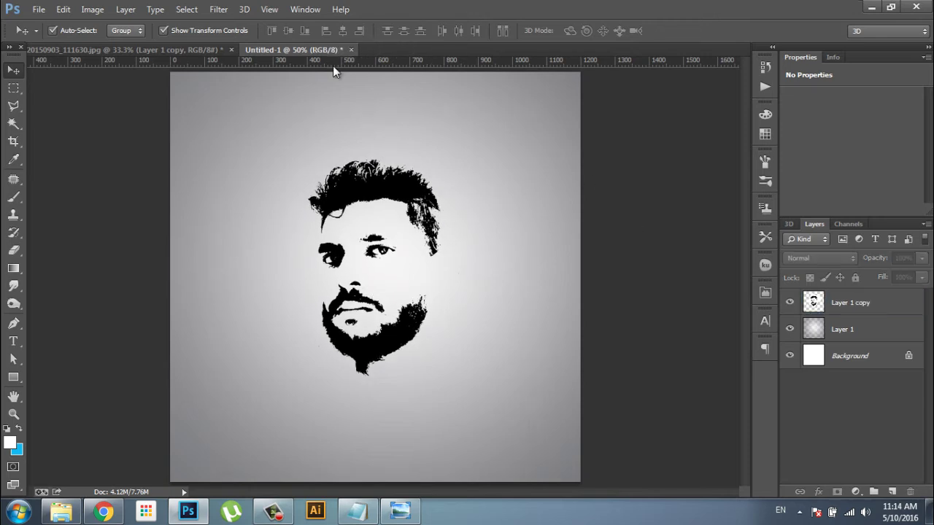
click(225, 14)
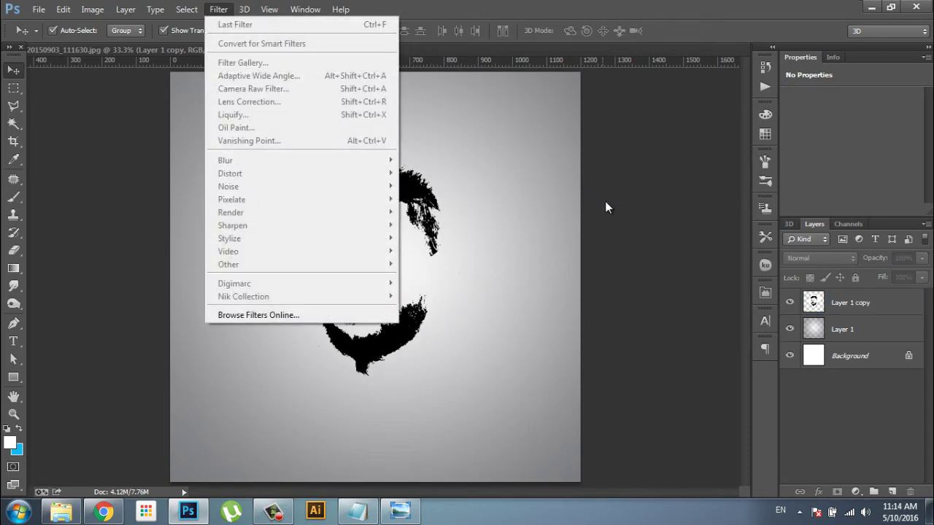
click(652, 243)
click(874, 306)
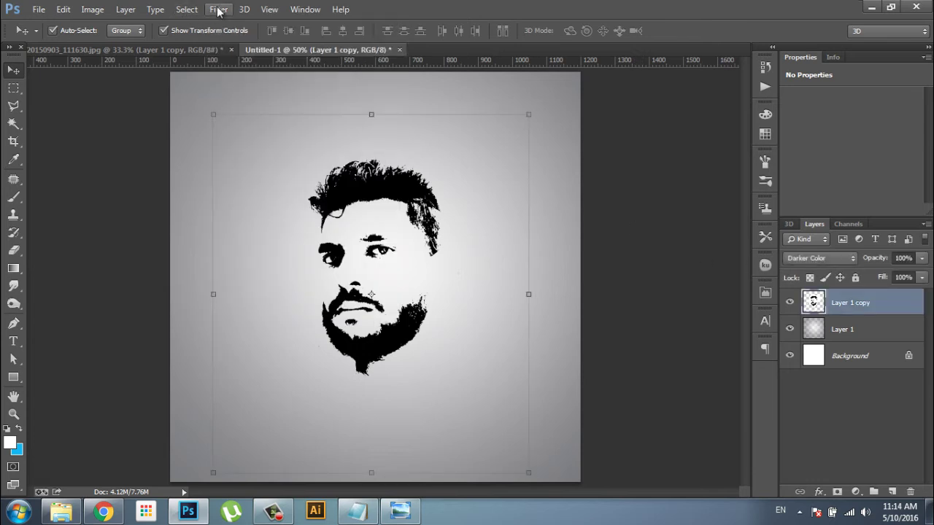
Apply Oil Paint (Stylization 4, Cleanliness 2.3, Scale 0.8, Bristle Detail 10, Shine 0) to the portrait.
click(219, 9)
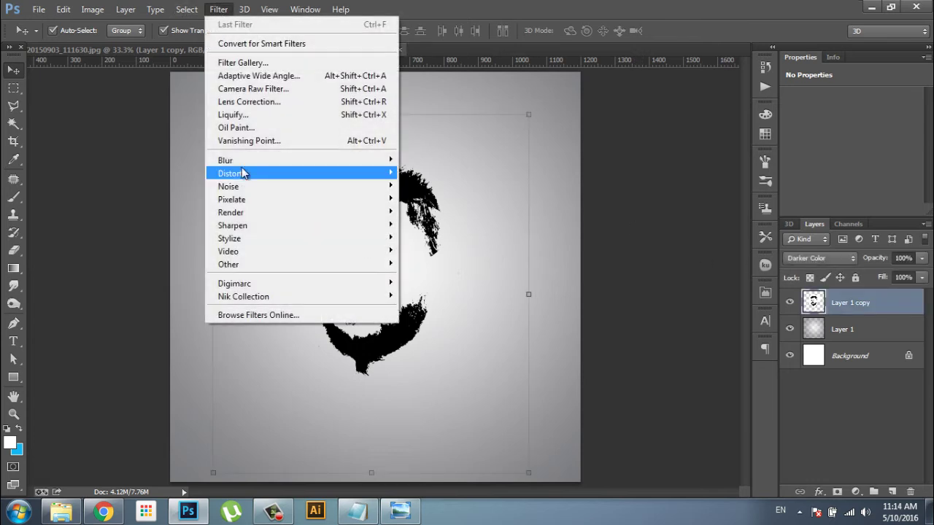
click(252, 130)
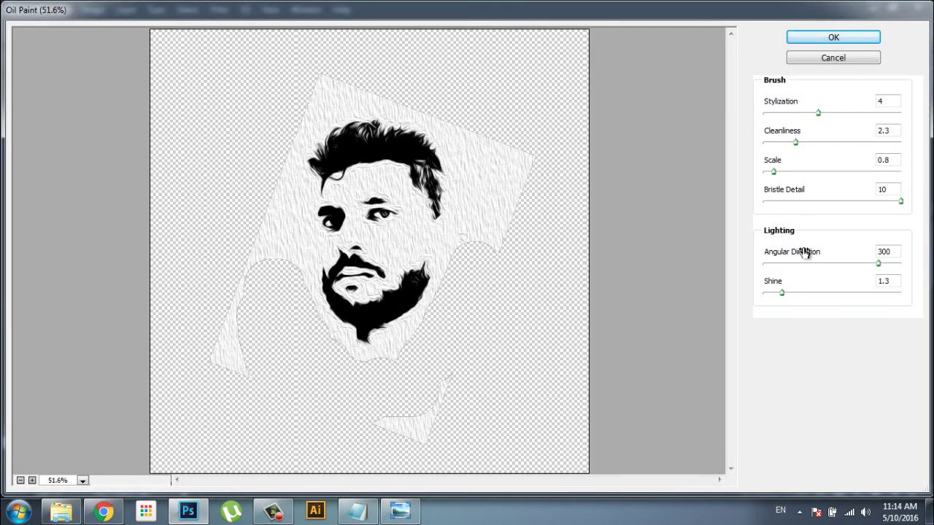
drag(782, 294, 763, 294)
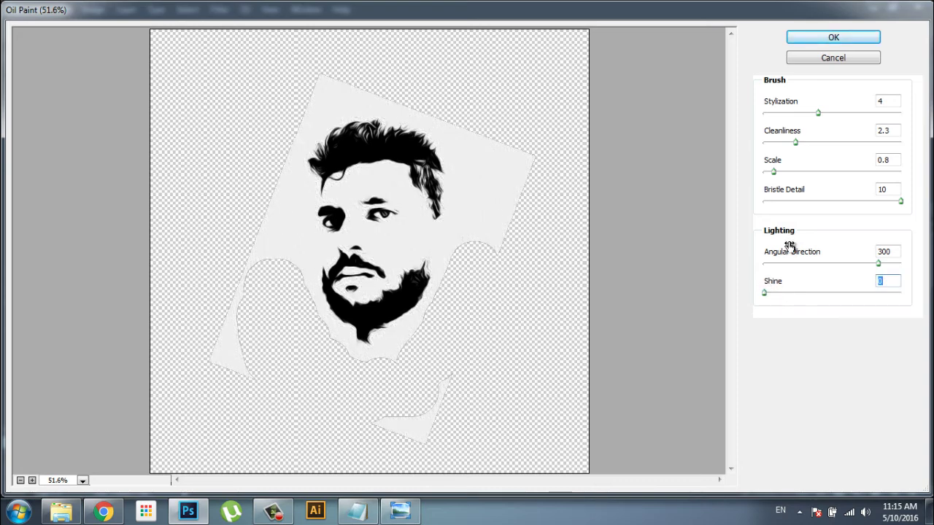
click(845, 36)
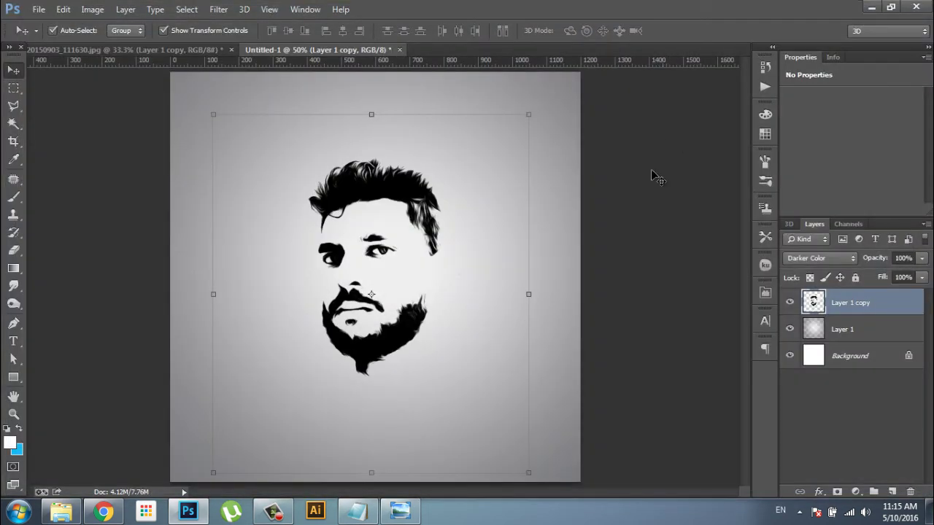
On Layer 1 copy, smudge the beard tip into a rough point.
click(638, 208)
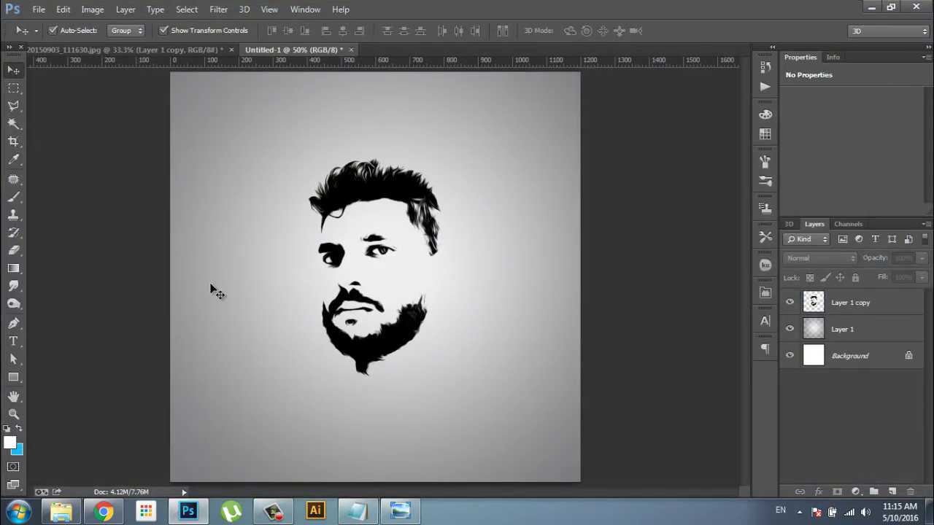
click(13, 286)
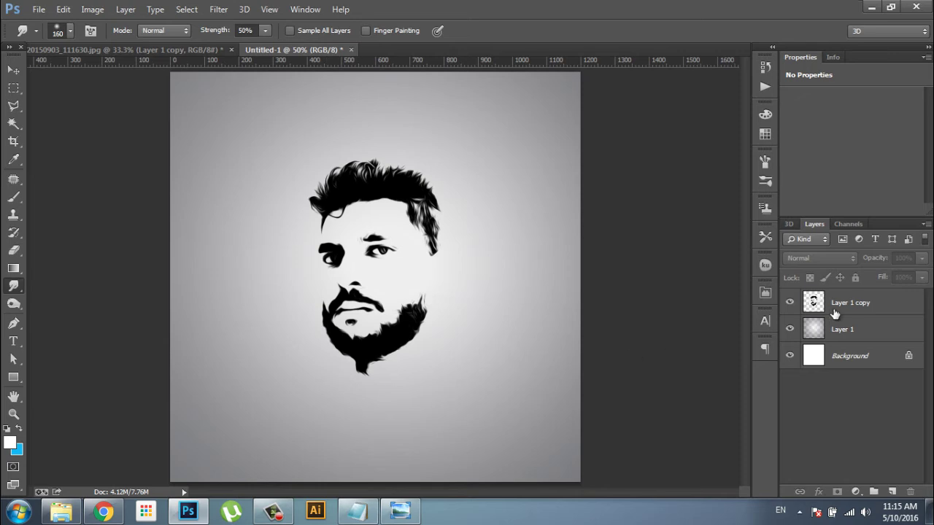
click(846, 306)
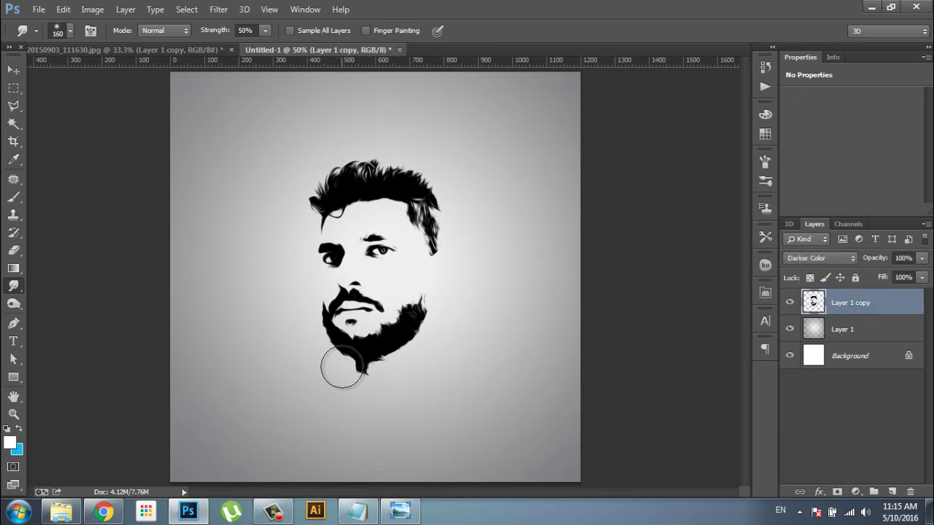
drag(339, 373, 395, 382)
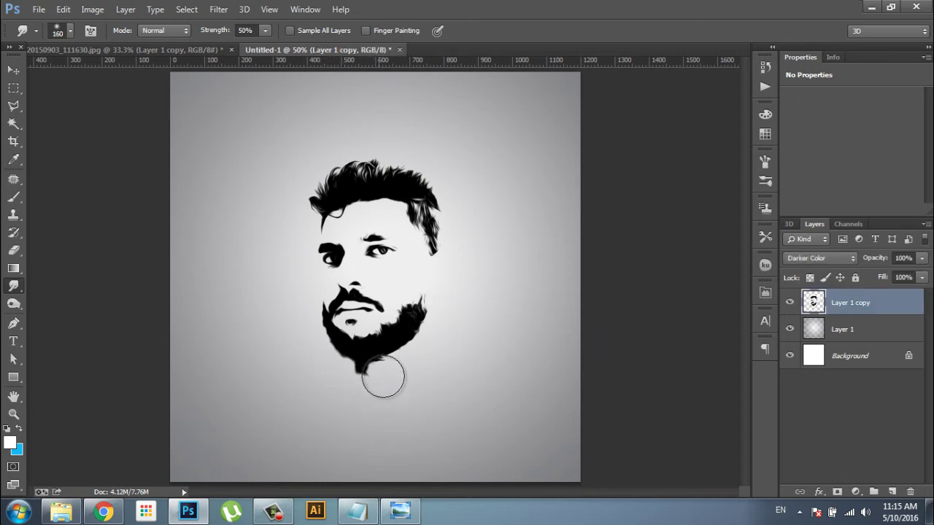
Refine the point with a 31 px fully hard smudge brush, then erase stray marks below the chin.
right_click(471, 355)
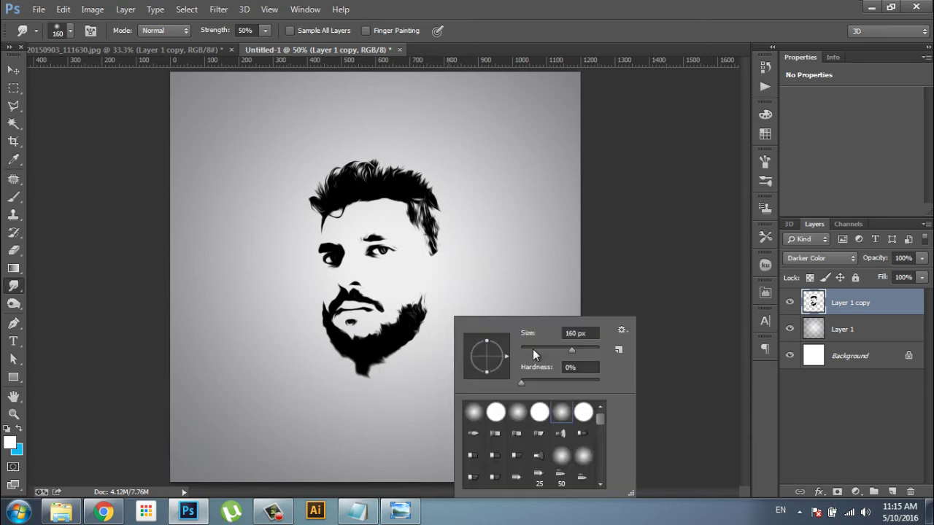
click(533, 350)
click(495, 412)
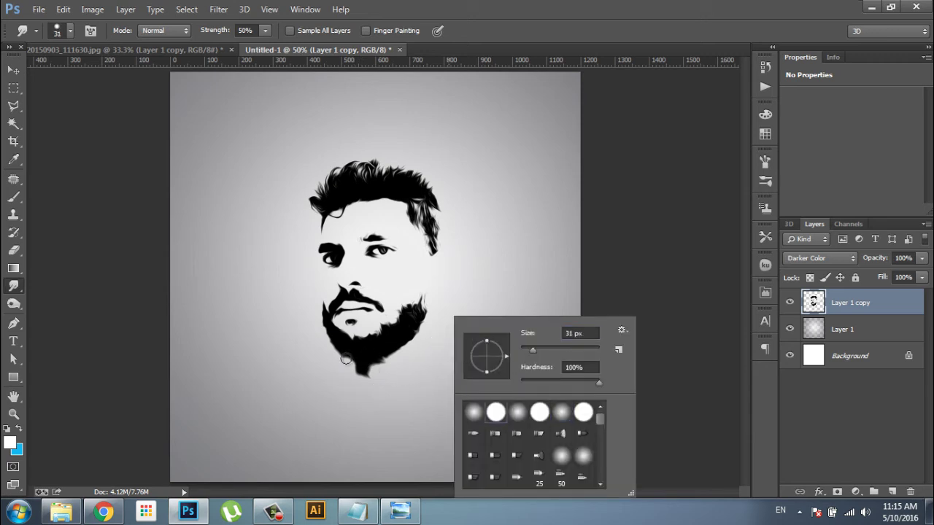
click(354, 357)
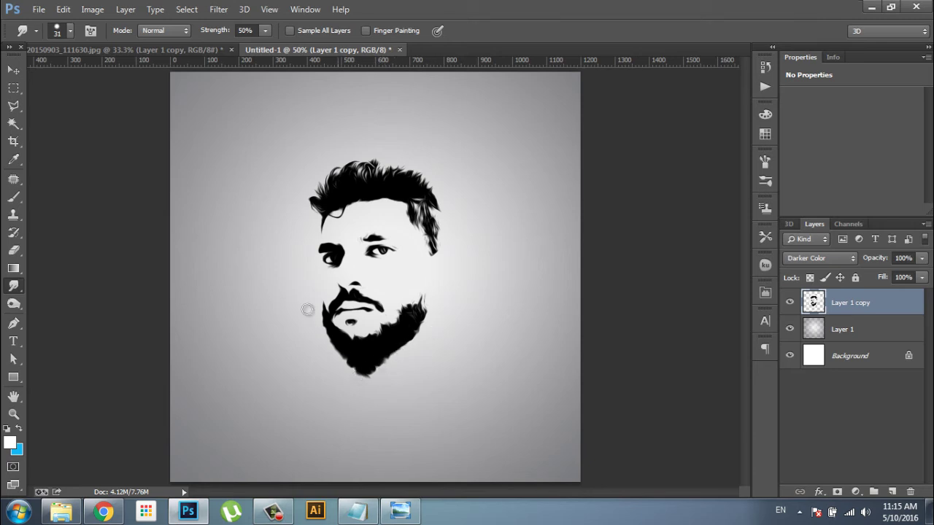
click(15, 252)
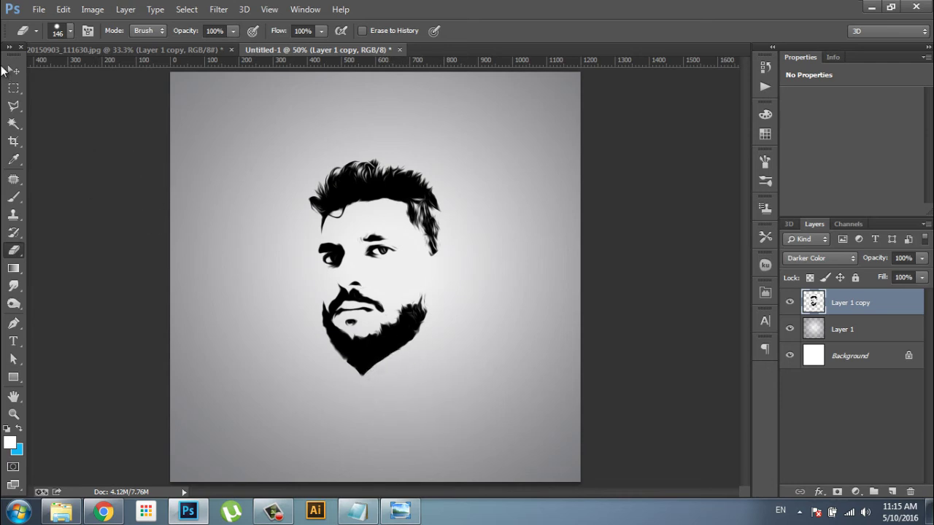
click(13, 70)
Add a new layer above Layer 1 copy and paint a soft cyan glow beside the hair.
click(73, 238)
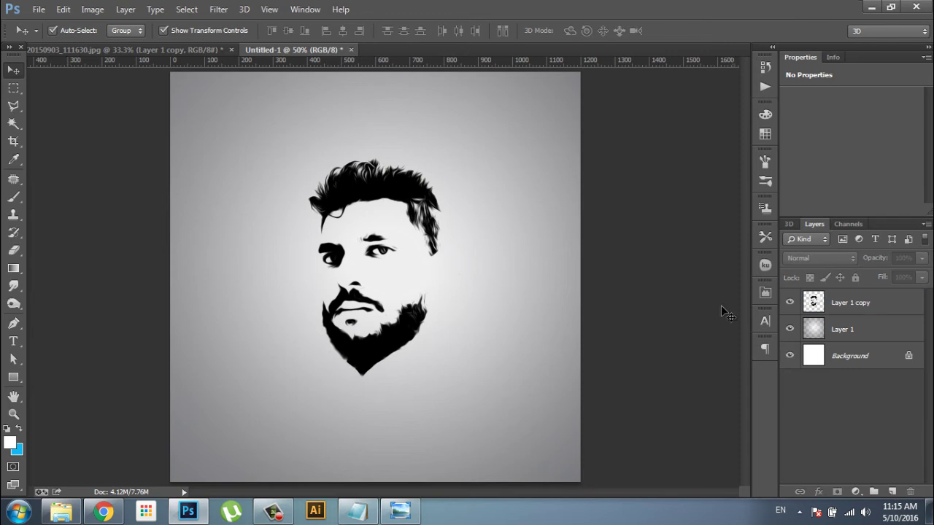
click(854, 307)
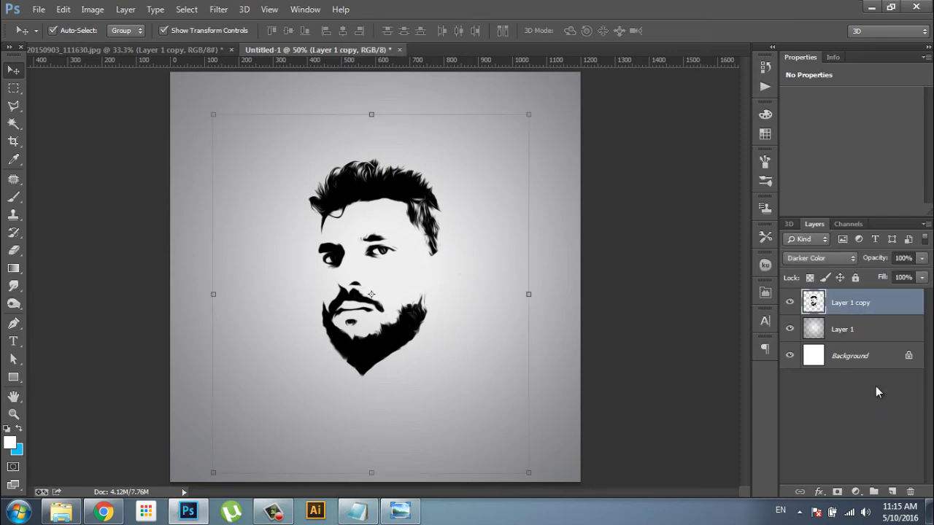
click(888, 493)
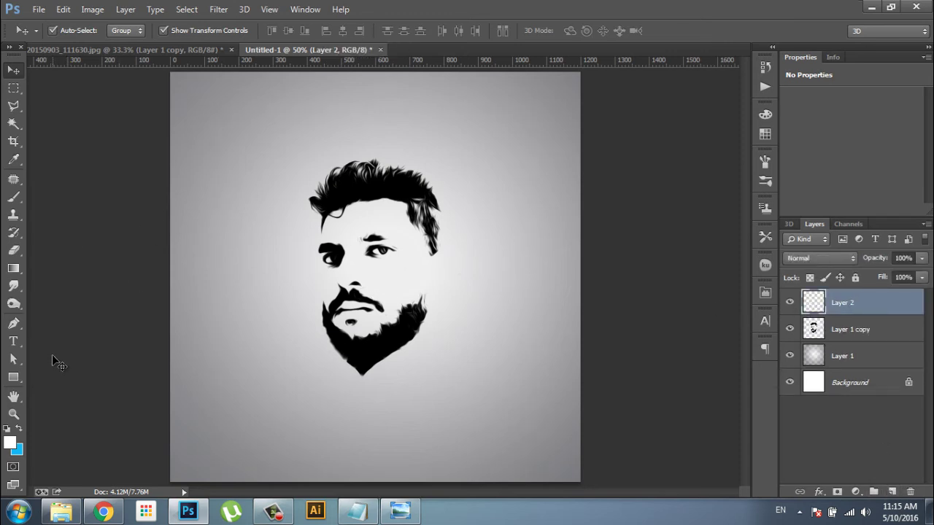
click(13, 198)
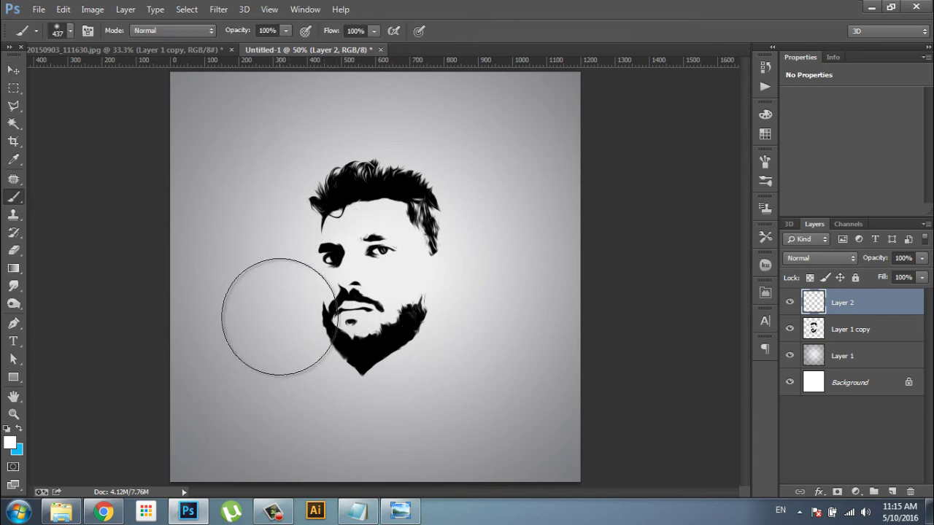
click(18, 430)
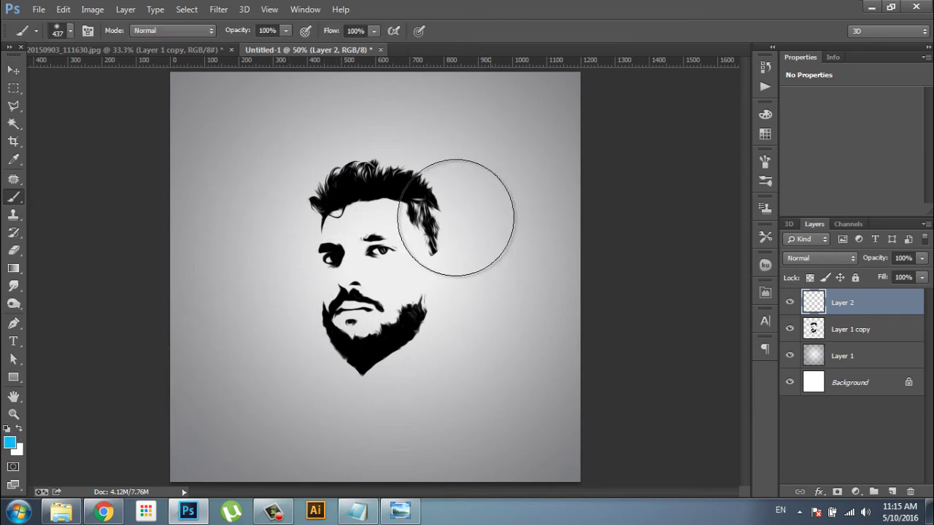
click(438, 196)
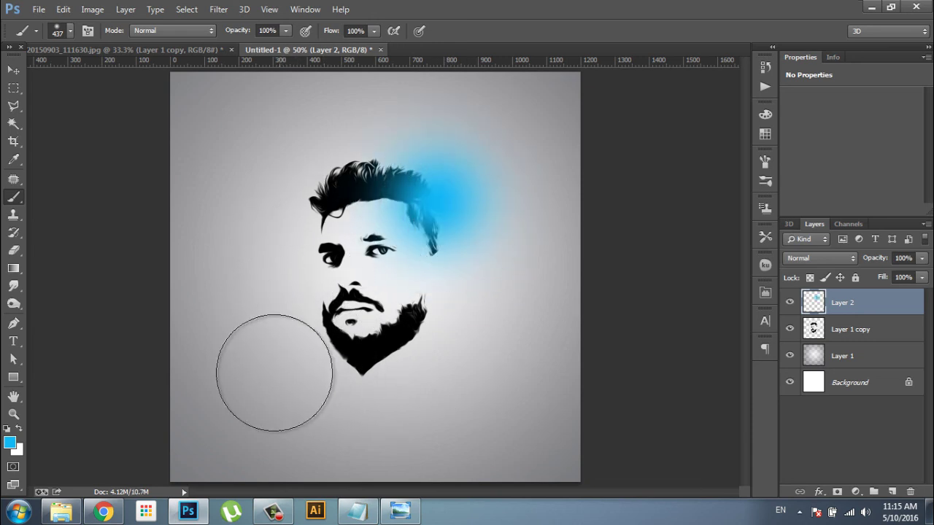
With a 437 px, 0% hardness brush, paint a magenta glow over the beard.
right_click(328, 337)
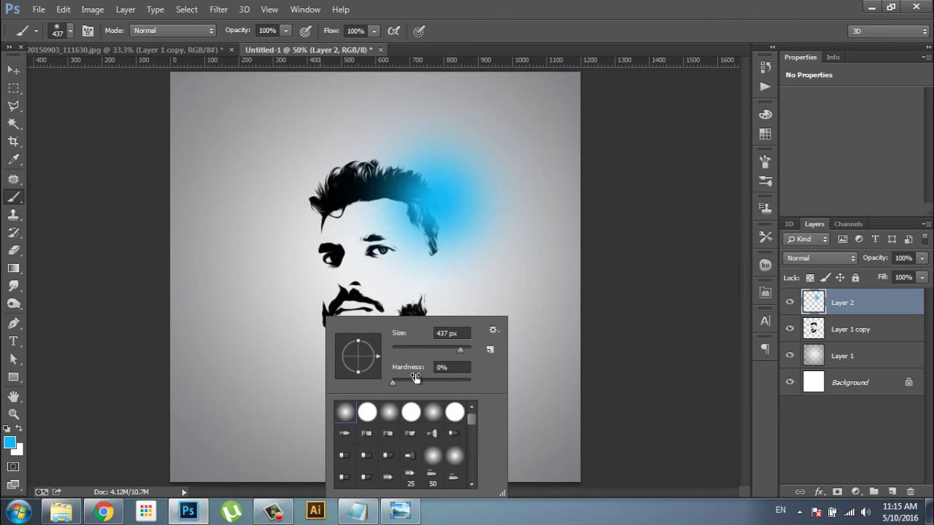
click(9, 443)
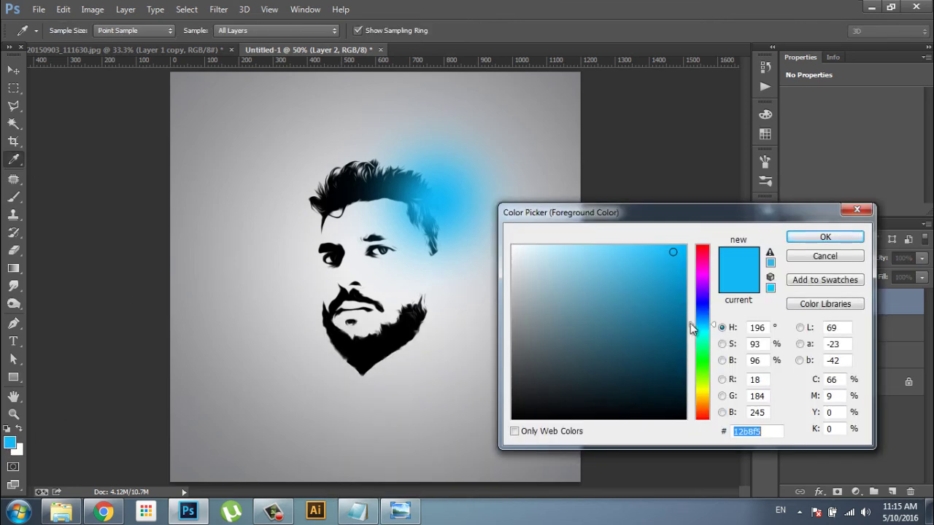
drag(694, 325, 694, 271)
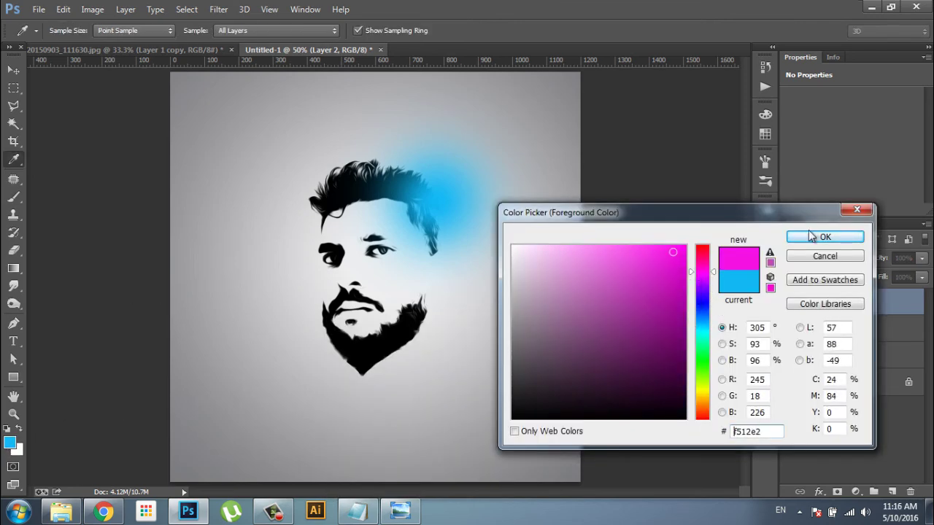
key(Return)
click(310, 334)
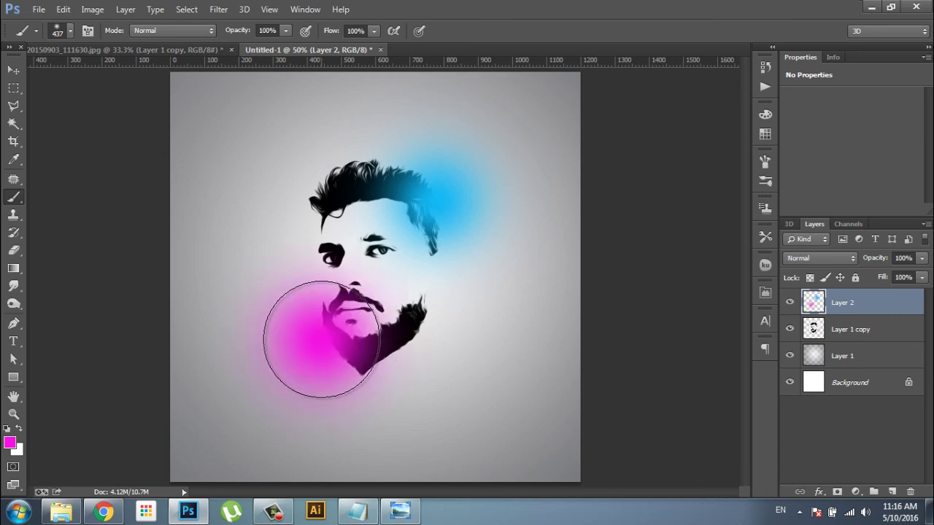
Set Layer 2 to Screen blend mode at 54% opacity, then deselect it.
click(852, 259)
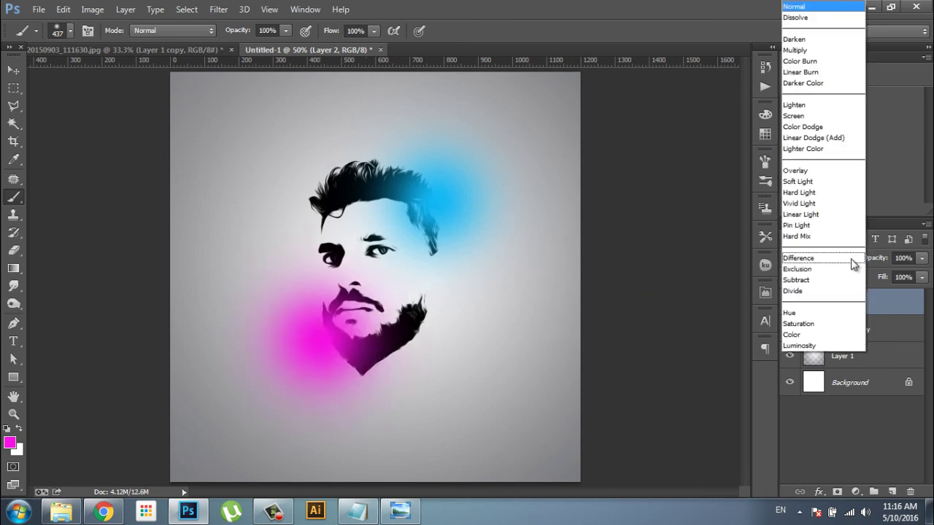
click(823, 121)
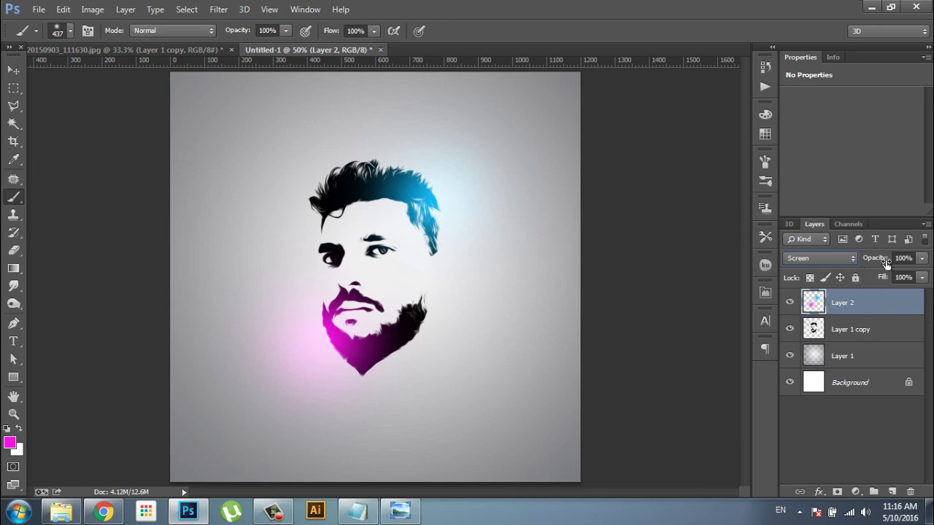
drag(886, 259, 851, 264)
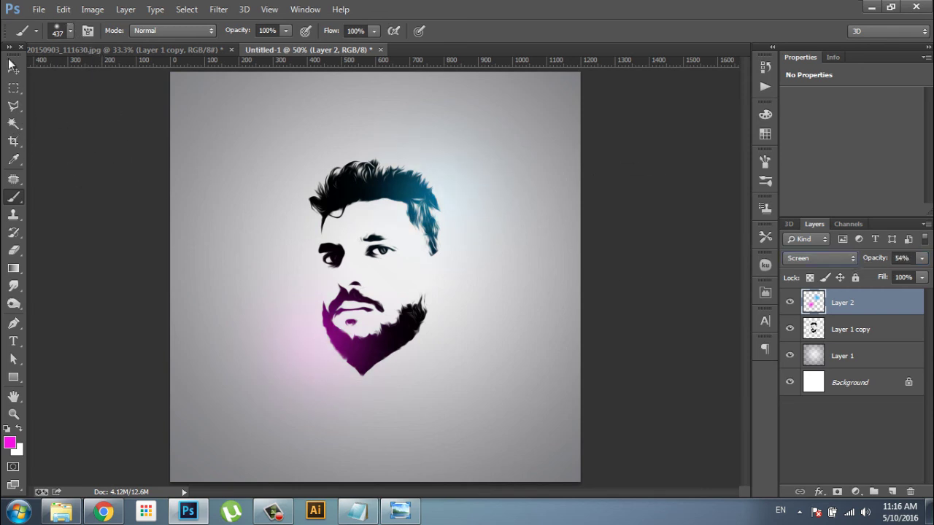
click(13, 71)
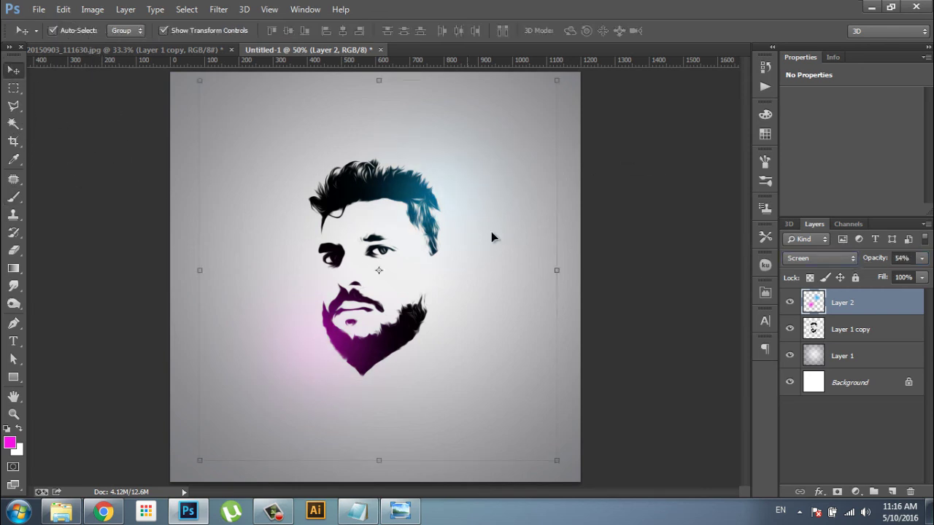
click(652, 278)
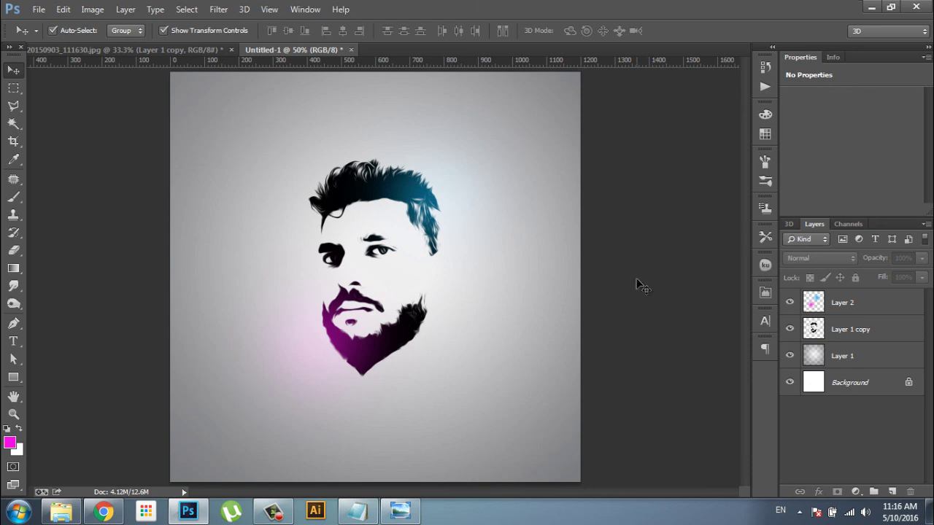